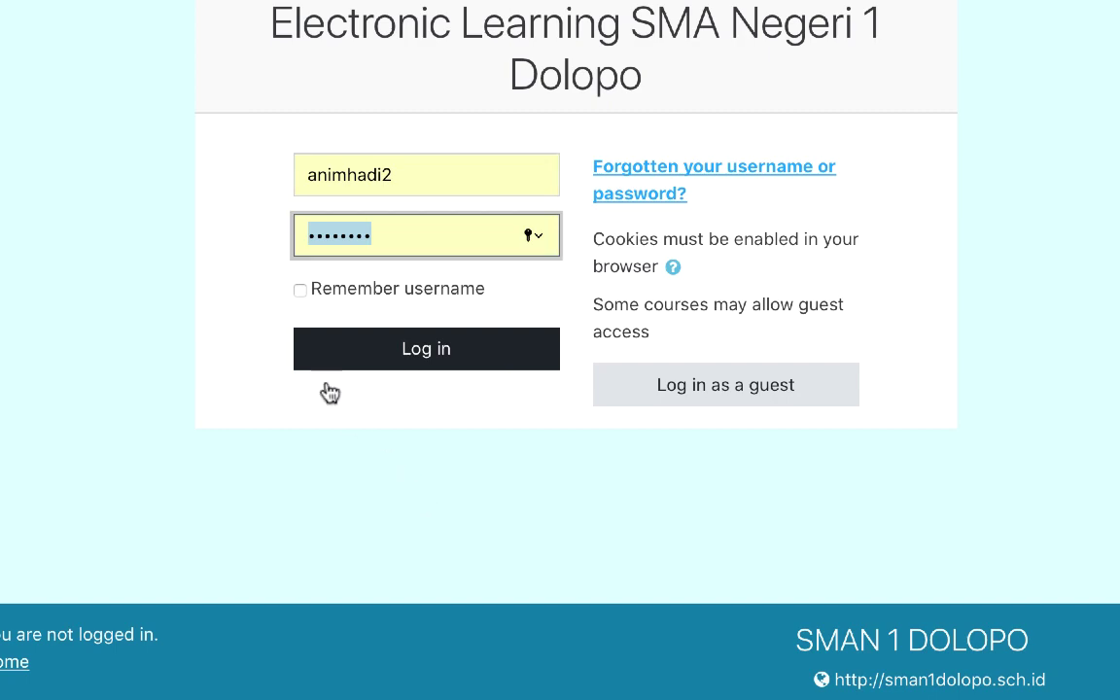
# Log in to the e-learning site with the prefilled credentials and open the Kelas X chemistry course.
pyautogui.click(415, 358)
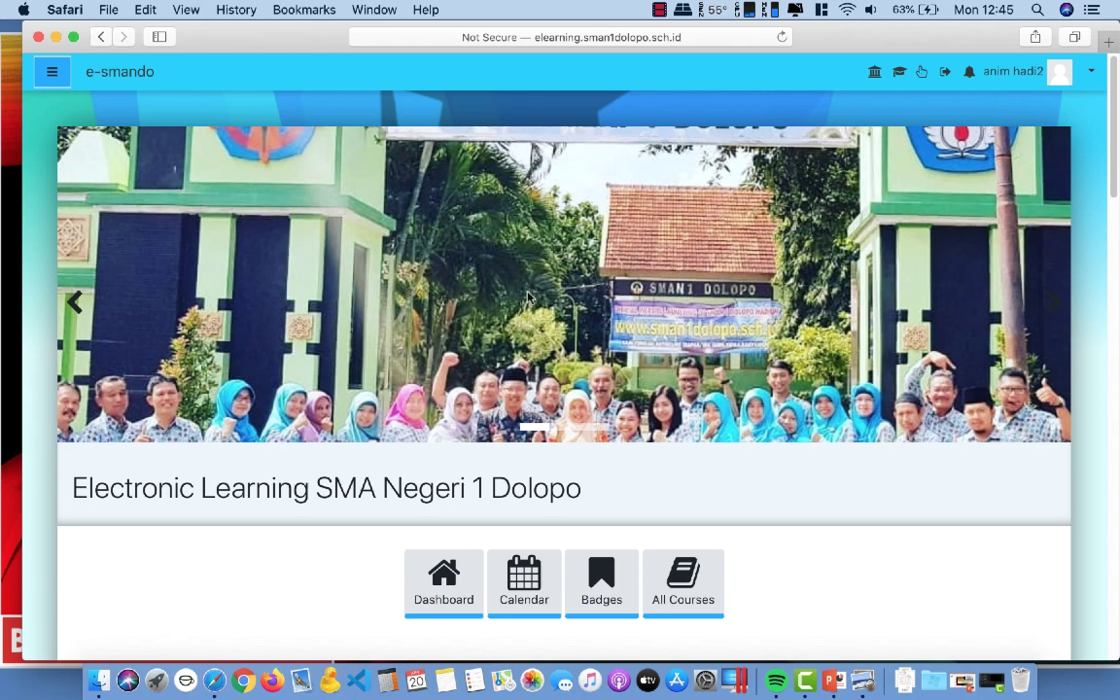
pyautogui.scroll(-20, 528, 296)
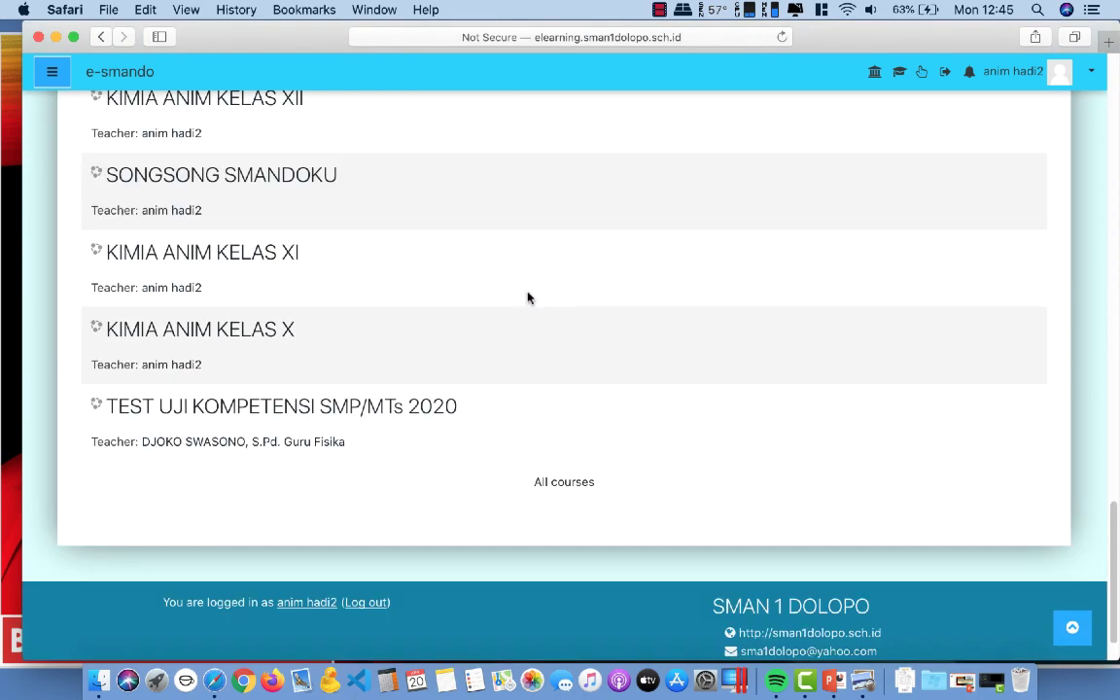
pyautogui.click(233, 326)
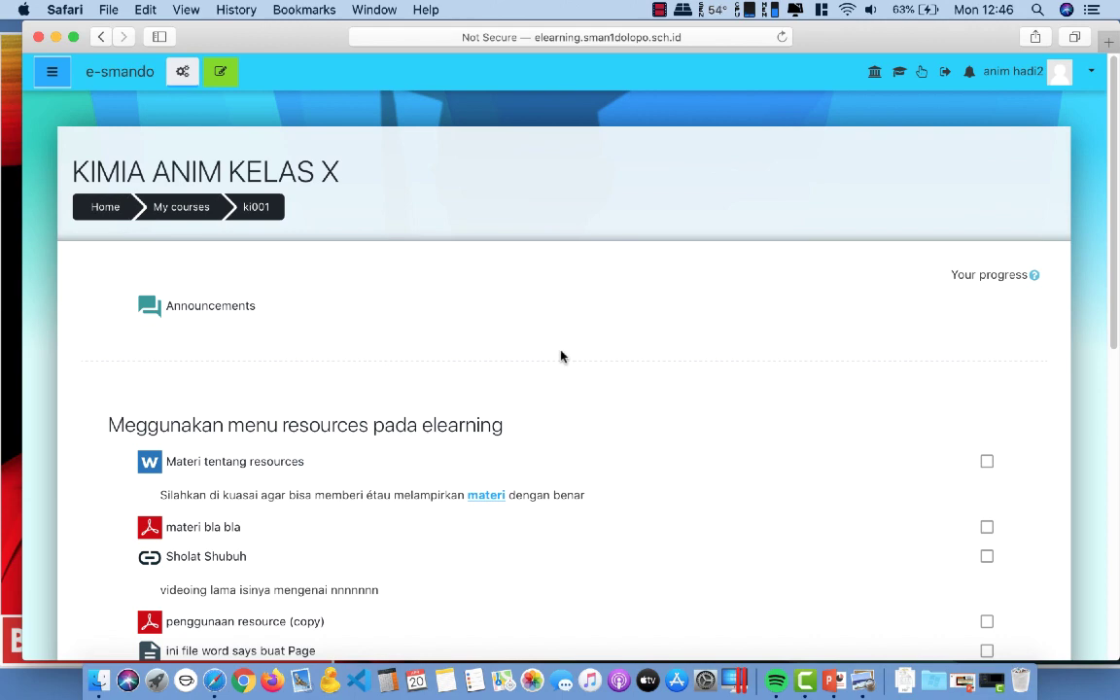
# Look over the course page's topics, resources and activities, from Announcements to Topic 3.
pyautogui.scroll(-10, 561, 357)
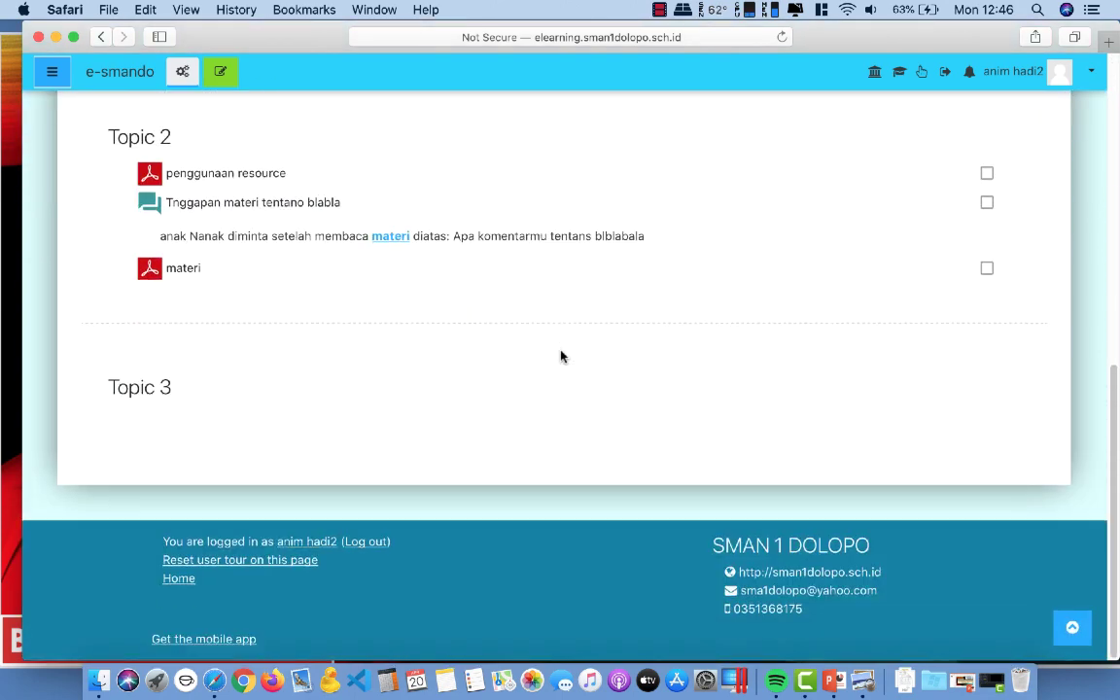
pyautogui.scroll(10, 561, 357)
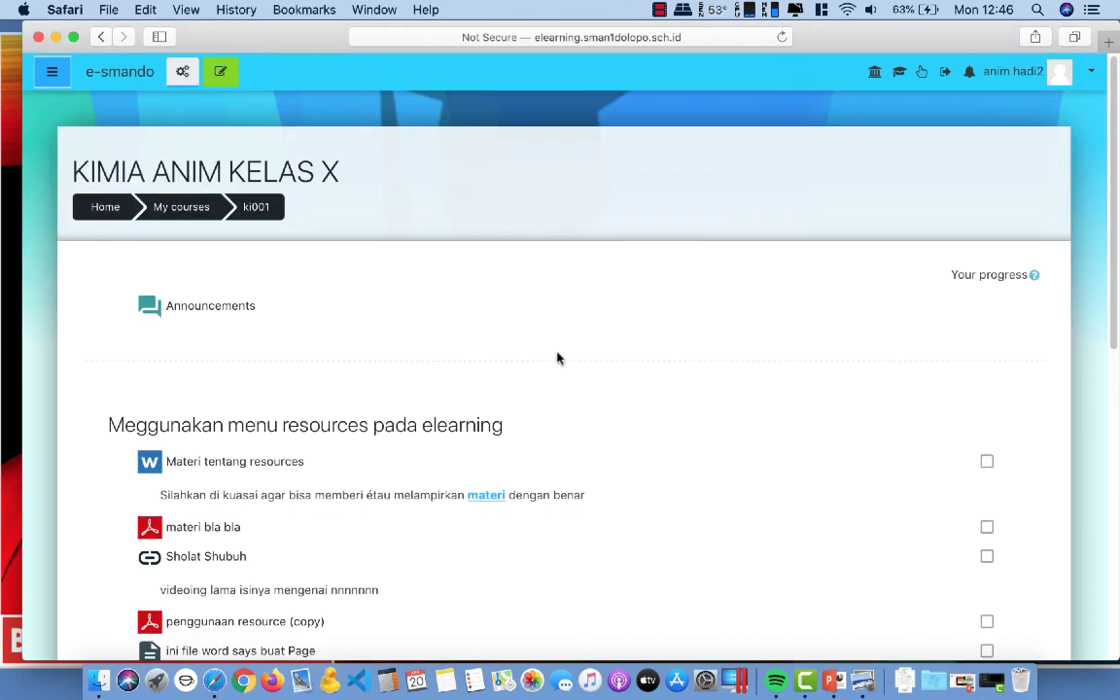
pyautogui.scroll(-5, 557, 357)
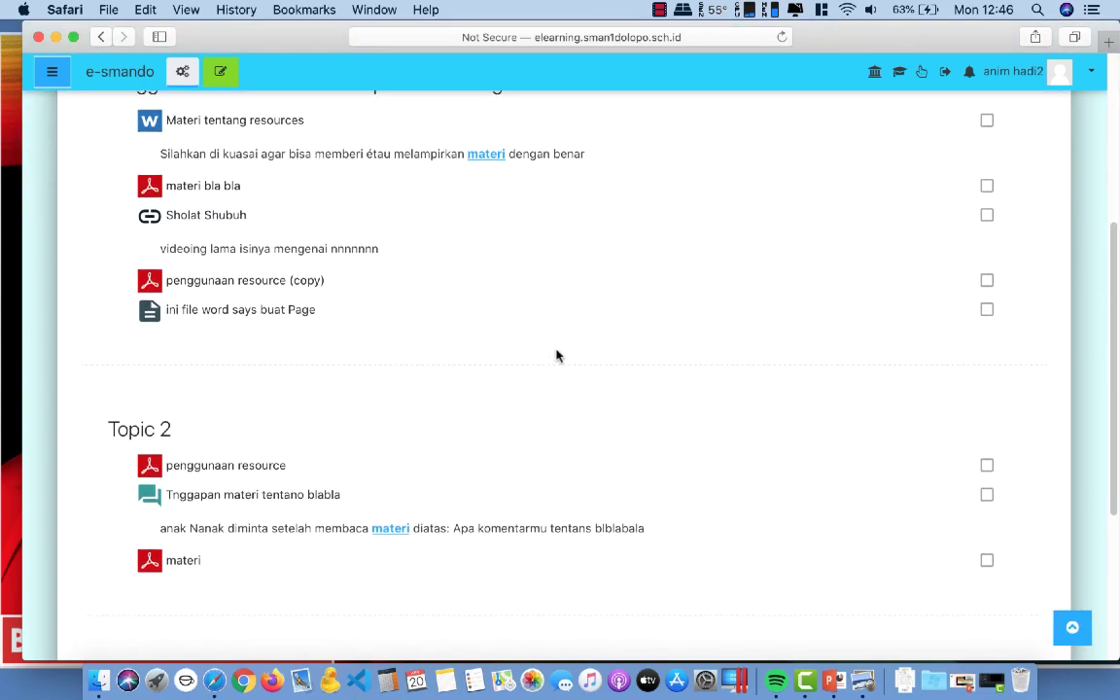
pyautogui.scroll(4, 557, 356)
pyautogui.scroll(-3, 558, 356)
pyautogui.scroll(1, 557, 356)
pyautogui.scroll(-3, 557, 356)
pyautogui.scroll(4, 558, 356)
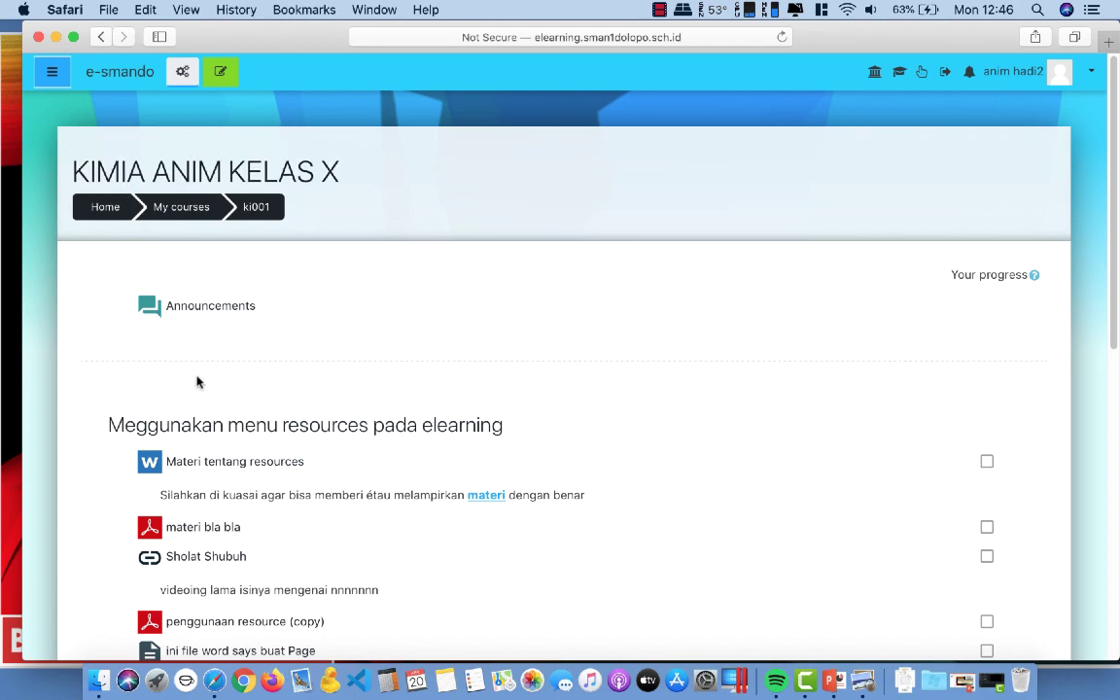
pyautogui.scroll(-15, 413, 376)
pyautogui.scroll(15, 412, 377)
pyautogui.scroll(-3, 412, 378)
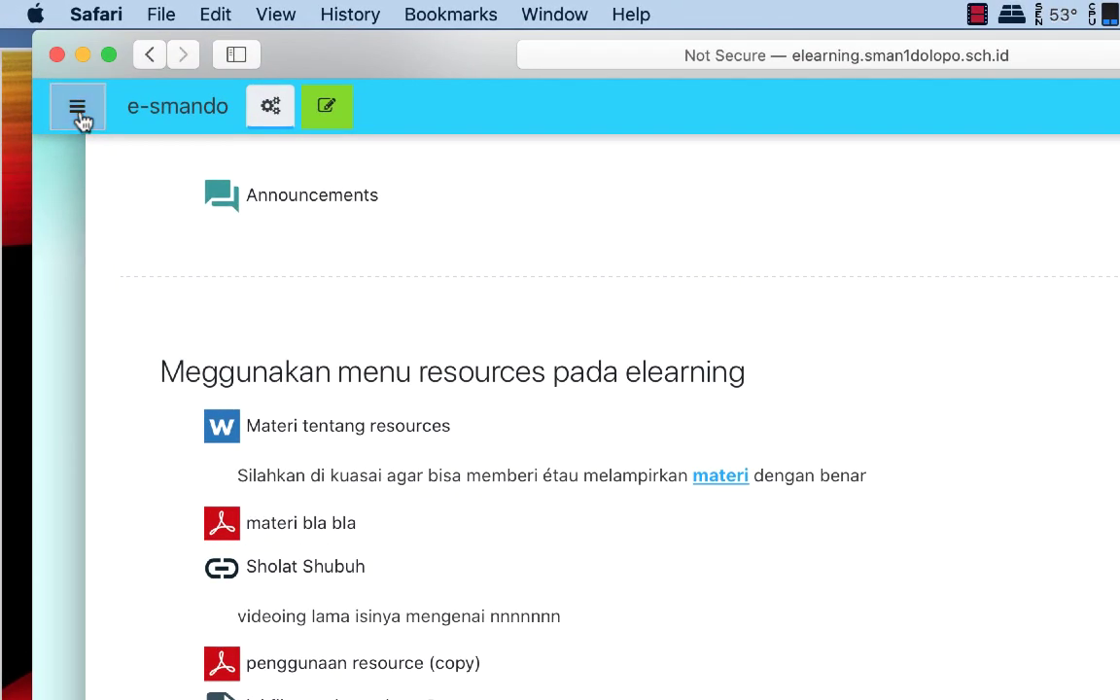
# Open the course's participants list and examine the enrolled users and their roles.
pyautogui.click(78, 111)
pyautogui.click(145, 268)
pyautogui.scroll(-2, 634, 350)
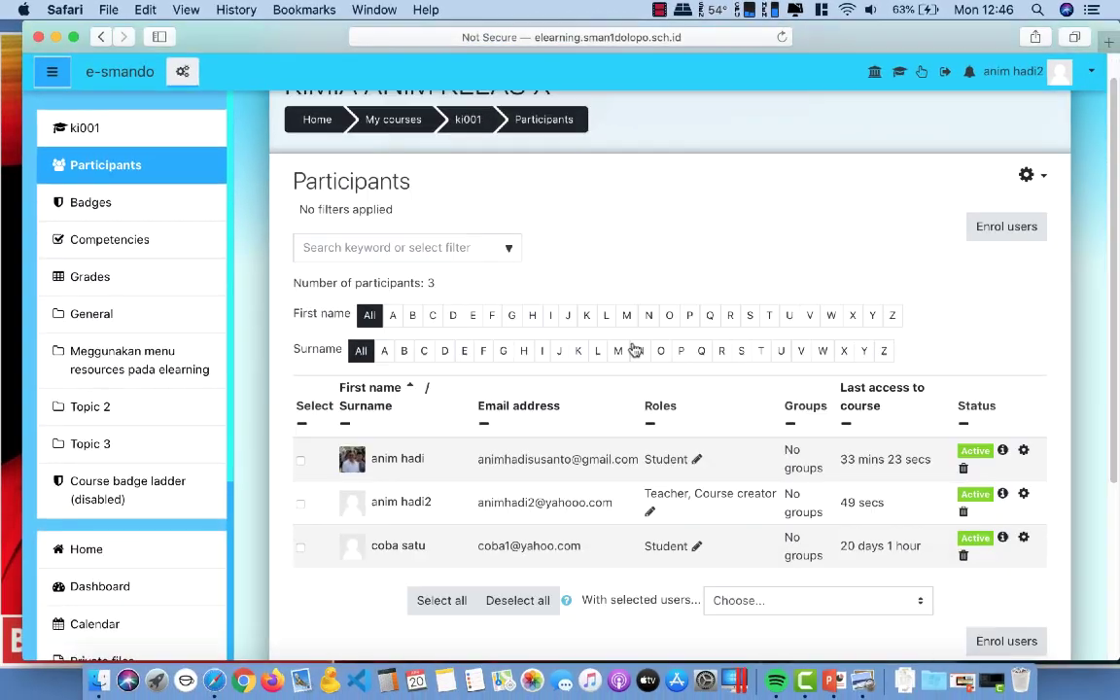
pyautogui.scroll(-3, 634, 350)
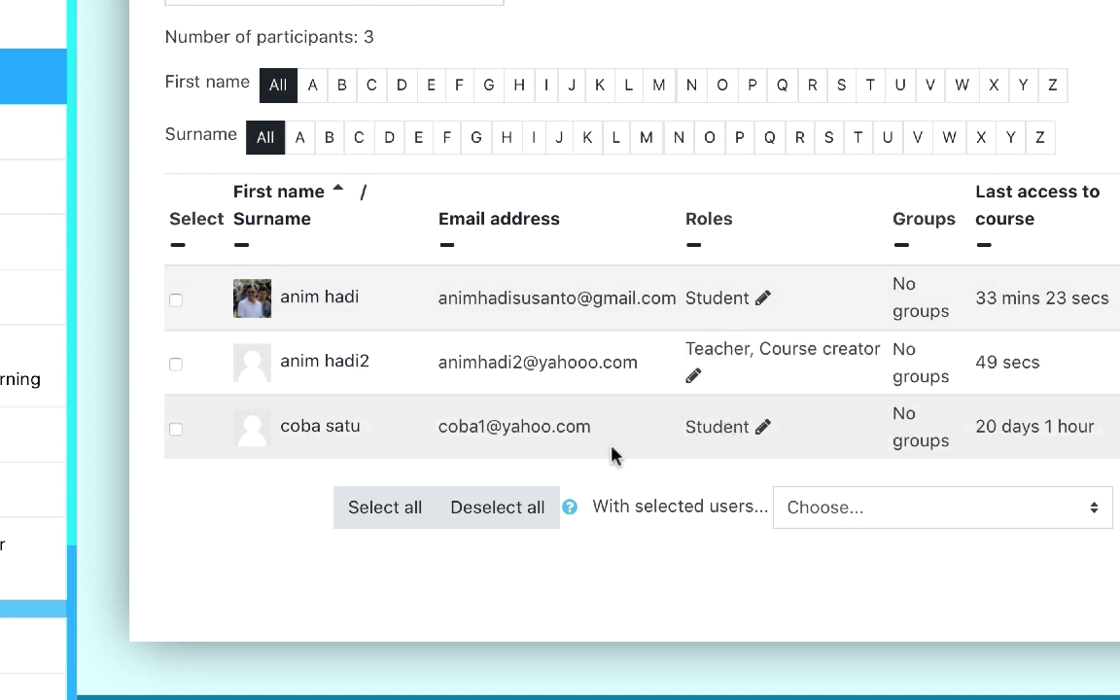
pyautogui.scroll(4, 493, 399)
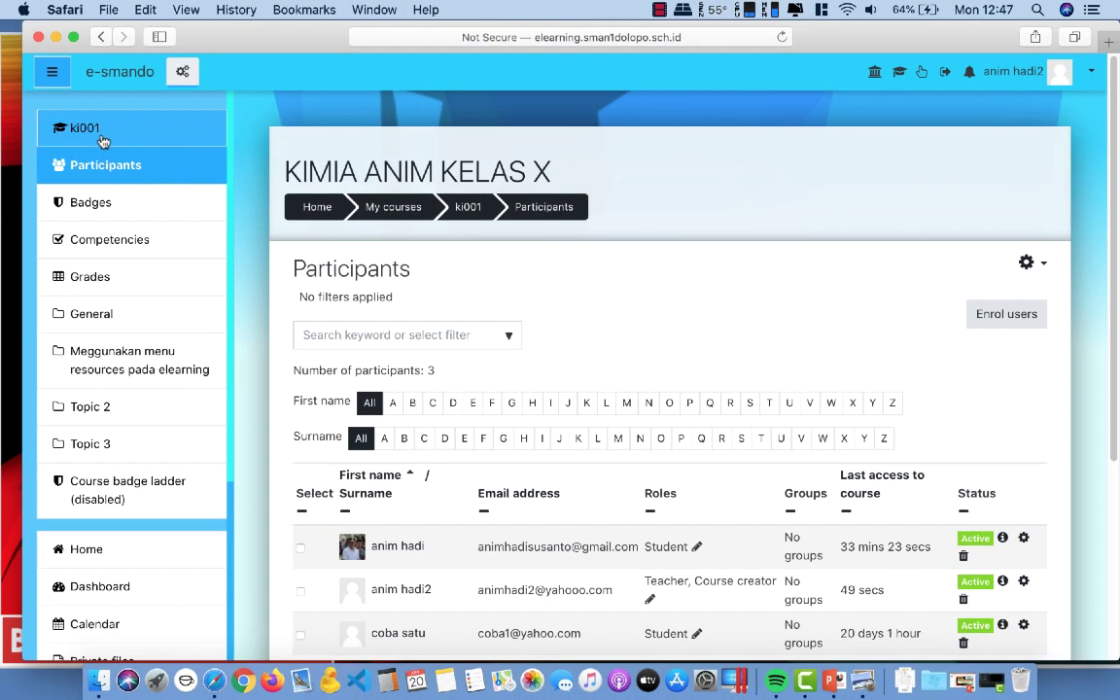
# Return to the ki001 course page and view the course's available badges.
pyautogui.click(101, 136)
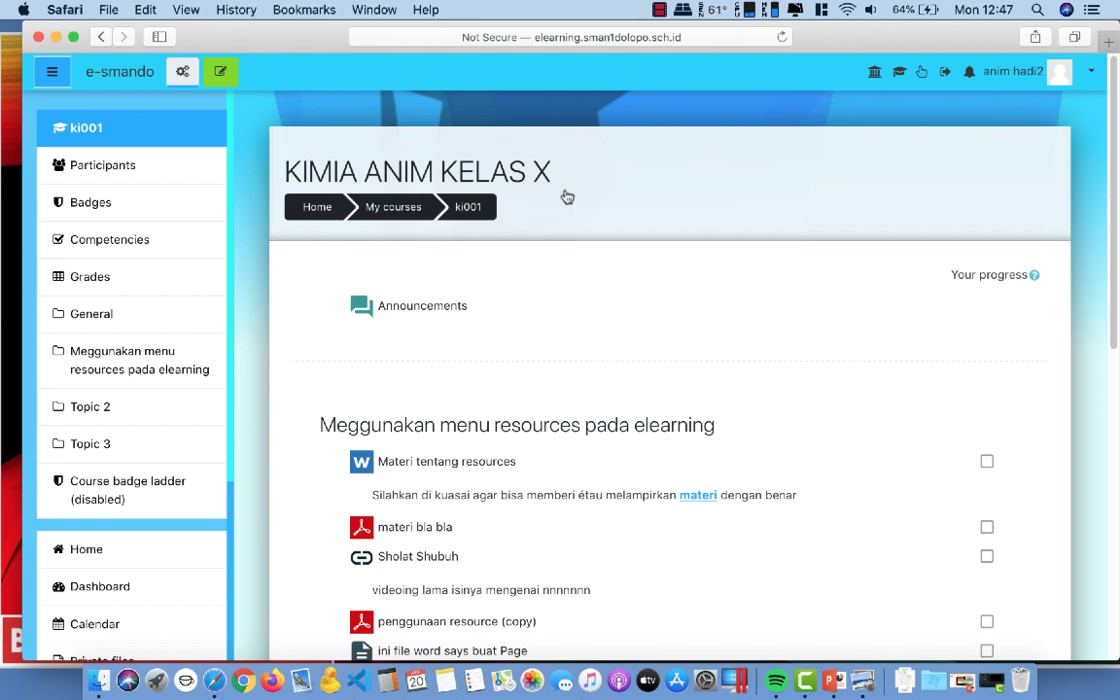
pyautogui.scroll(-1, 595, 310)
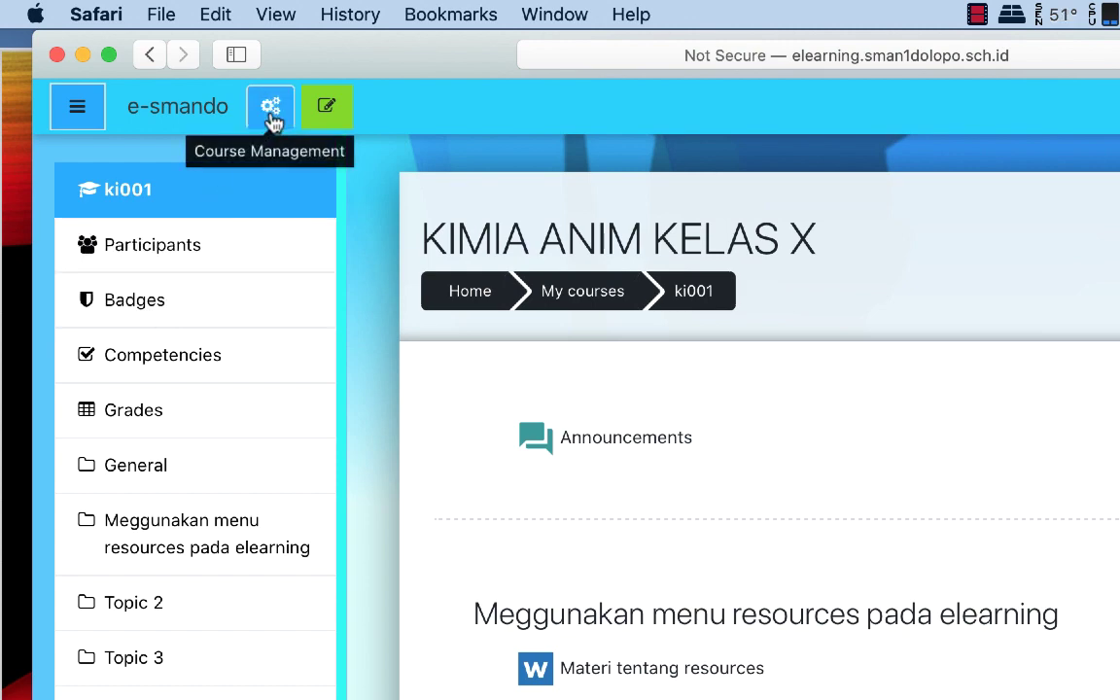
pyautogui.click(123, 307)
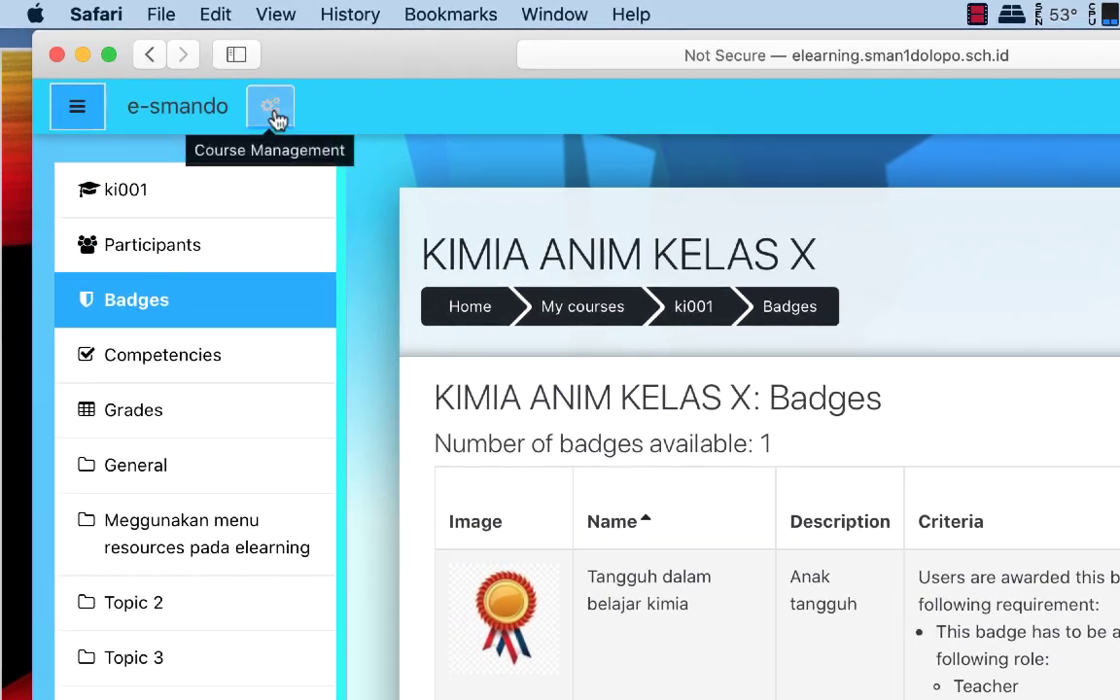
# Start a new badge for the course and name it "Daya Juang Tinggi".
pyautogui.click(184, 74)
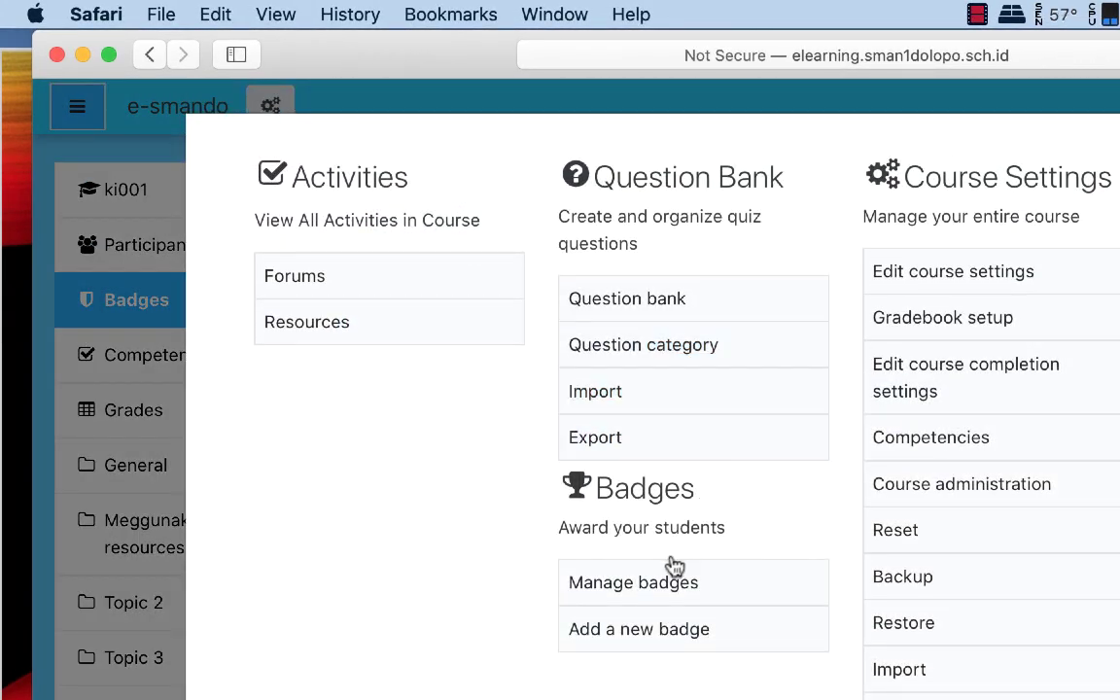
pyautogui.click(658, 593)
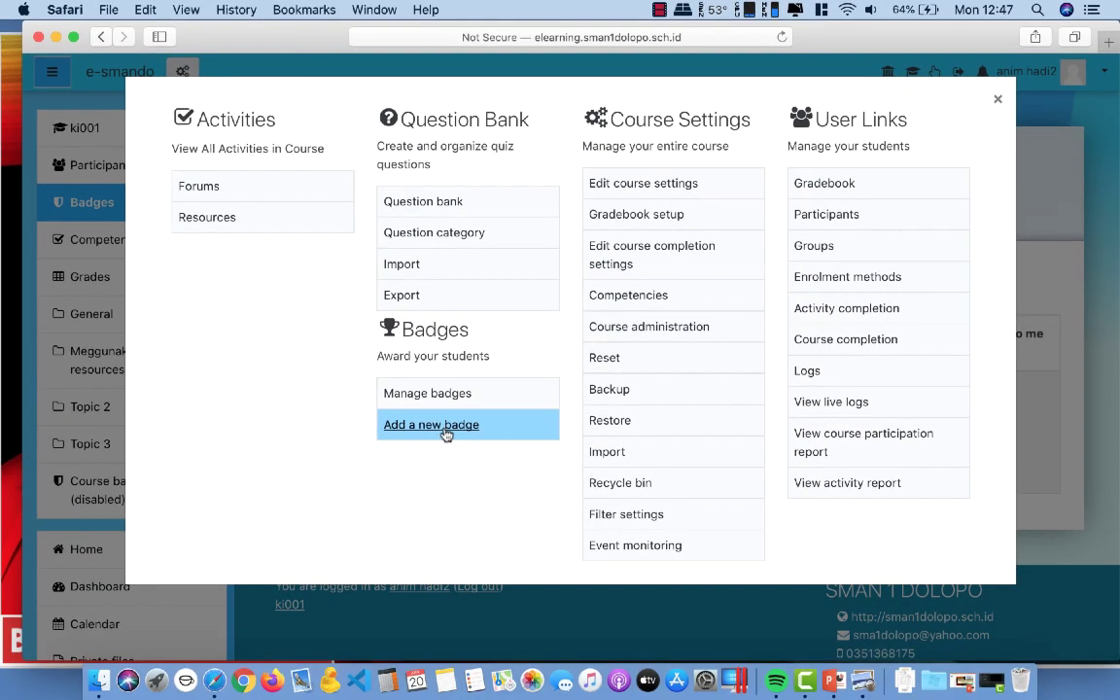
pyautogui.click(501, 487)
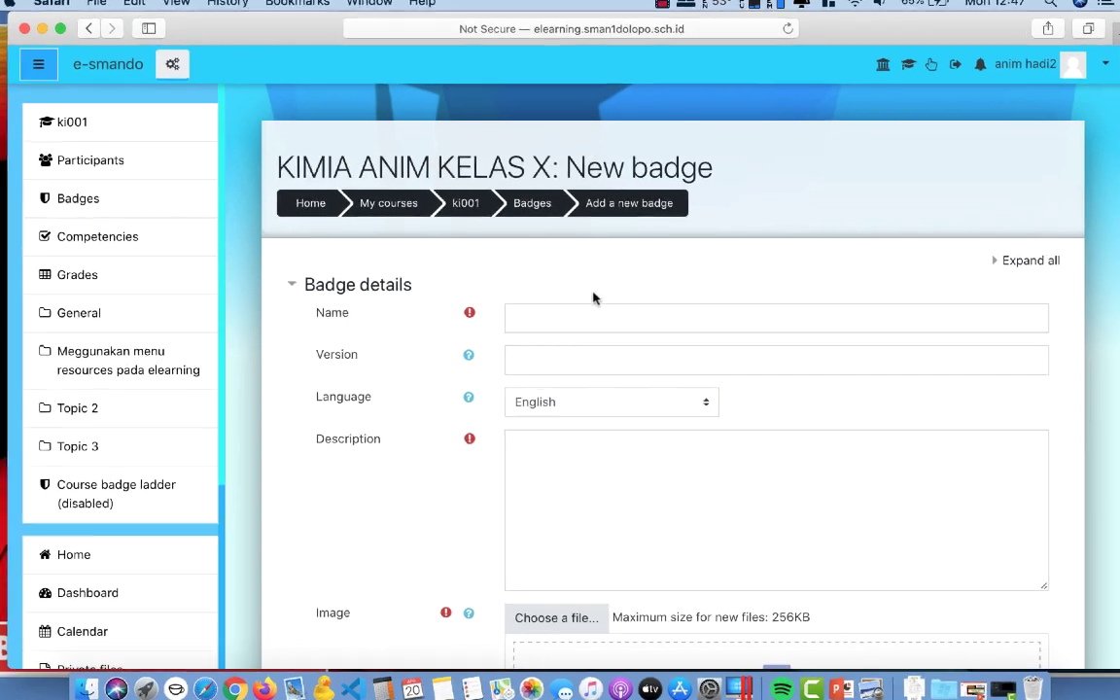
pyautogui.click(549, 319)
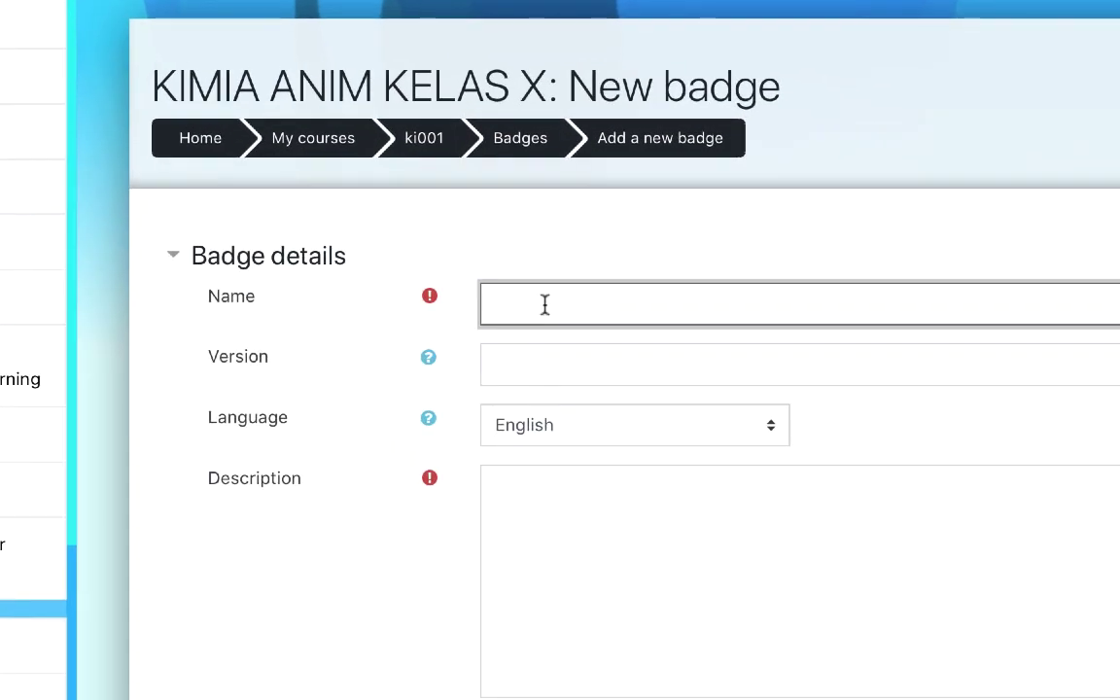
pyautogui.write('Daya Juang Tingg')
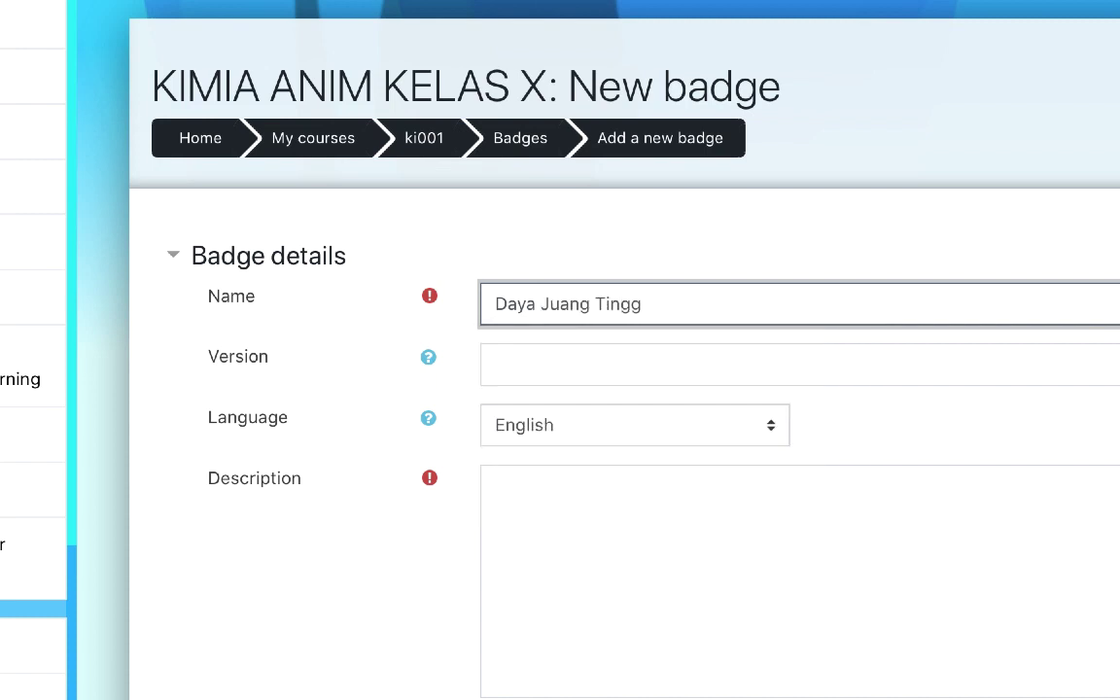
# Copy the badge name "Daya Juang Tinggi" into the badge's description.
pyautogui.click(535, 513)
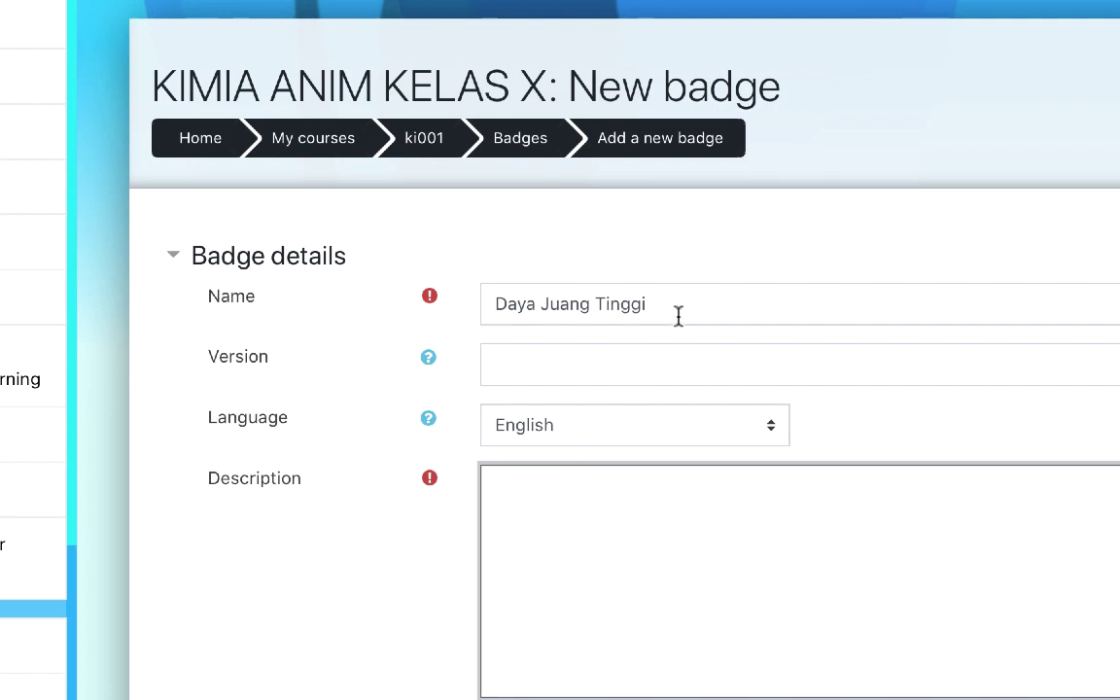
pyautogui.moveTo(679, 319); pyautogui.dragTo(533, 303)
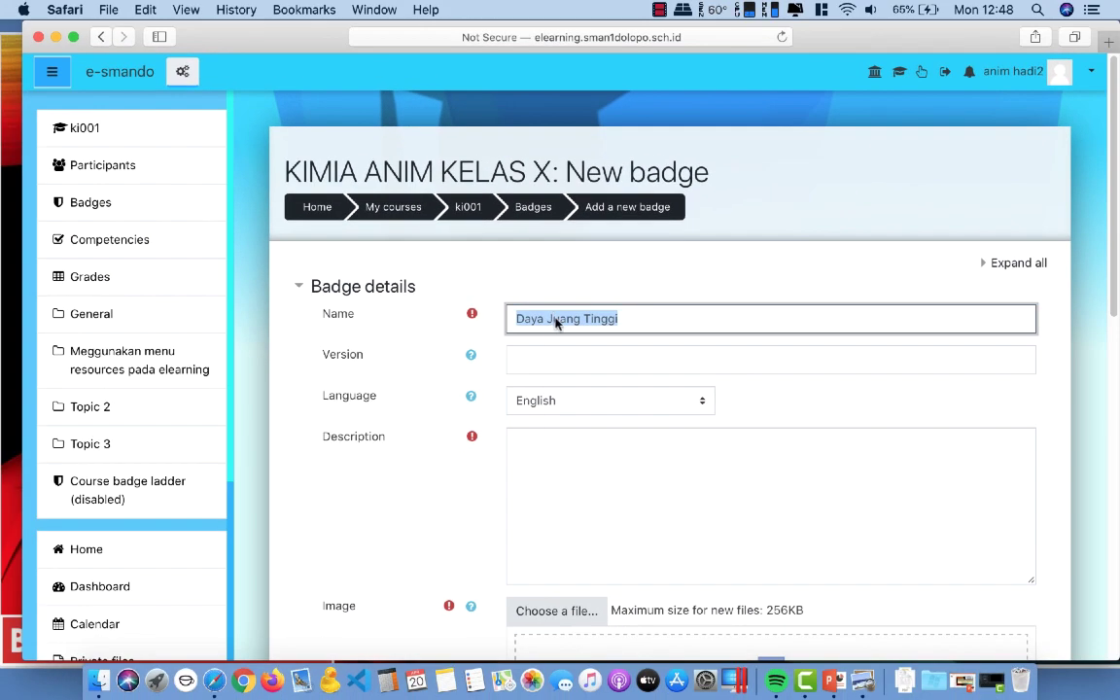
pyautogui.rightClick(557, 323)
pyautogui.click(595, 387)
pyautogui.click(529, 449)
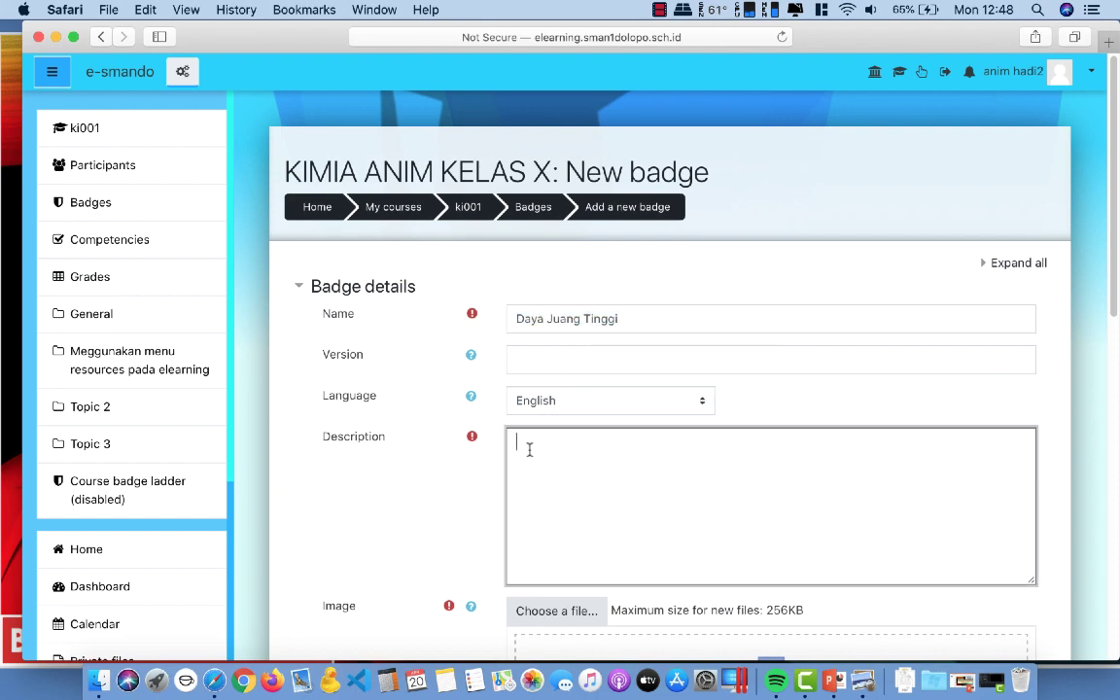
pyautogui.press('super+v')
# Upload badge 1.png from the computer as the badge's image.
pyautogui.scroll(-5, 649, 460)
pyautogui.scroll(1, 647, 460)
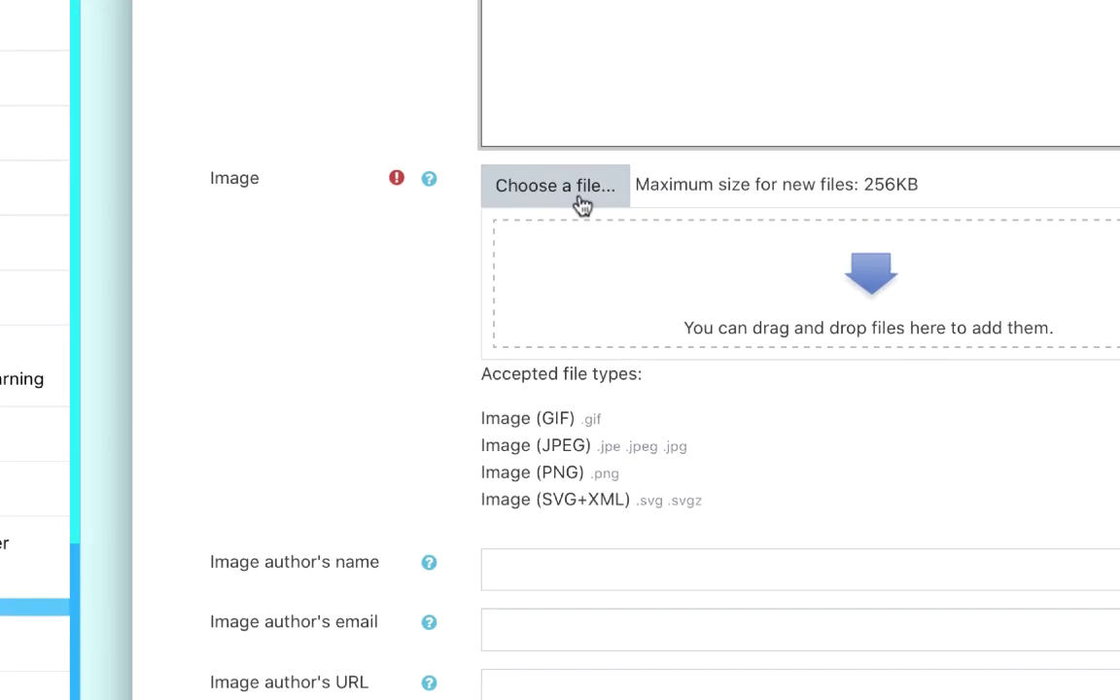
pyautogui.click(574, 239)
pyautogui.click(463, 304)
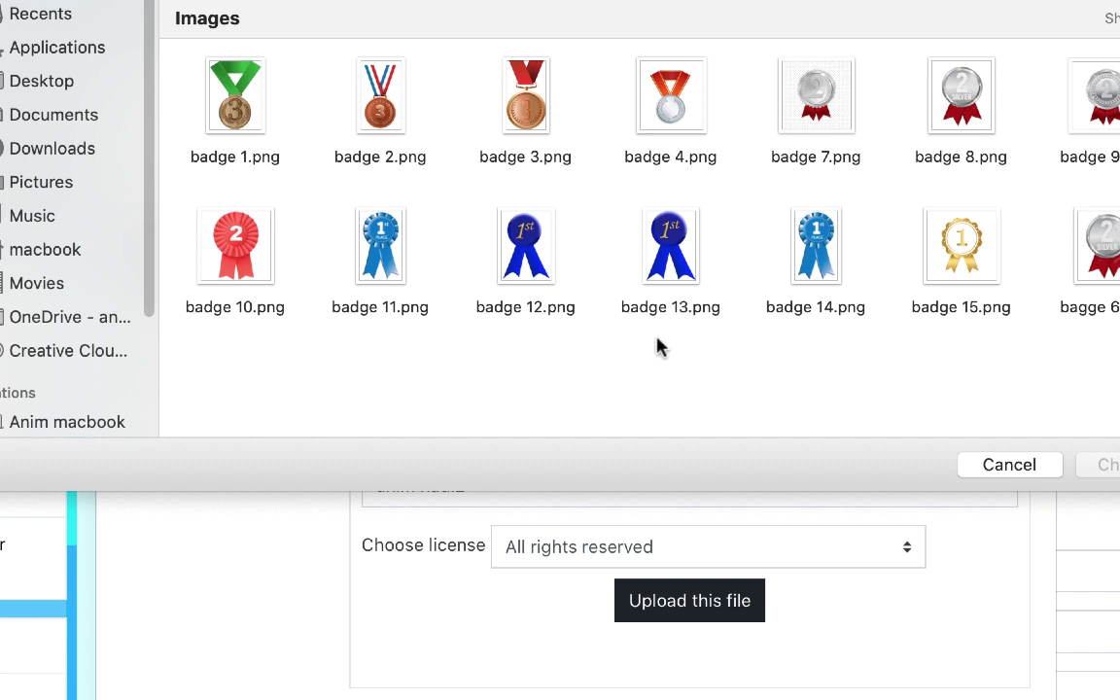
pyautogui.click(238, 113)
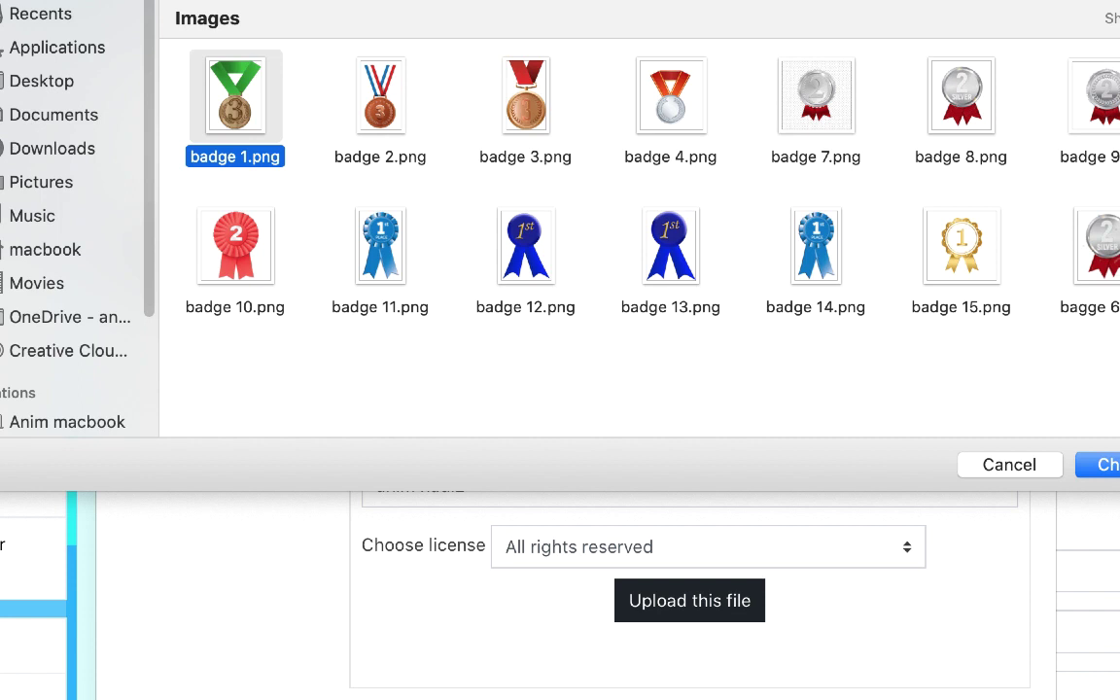
pyautogui.click(1101, 465)
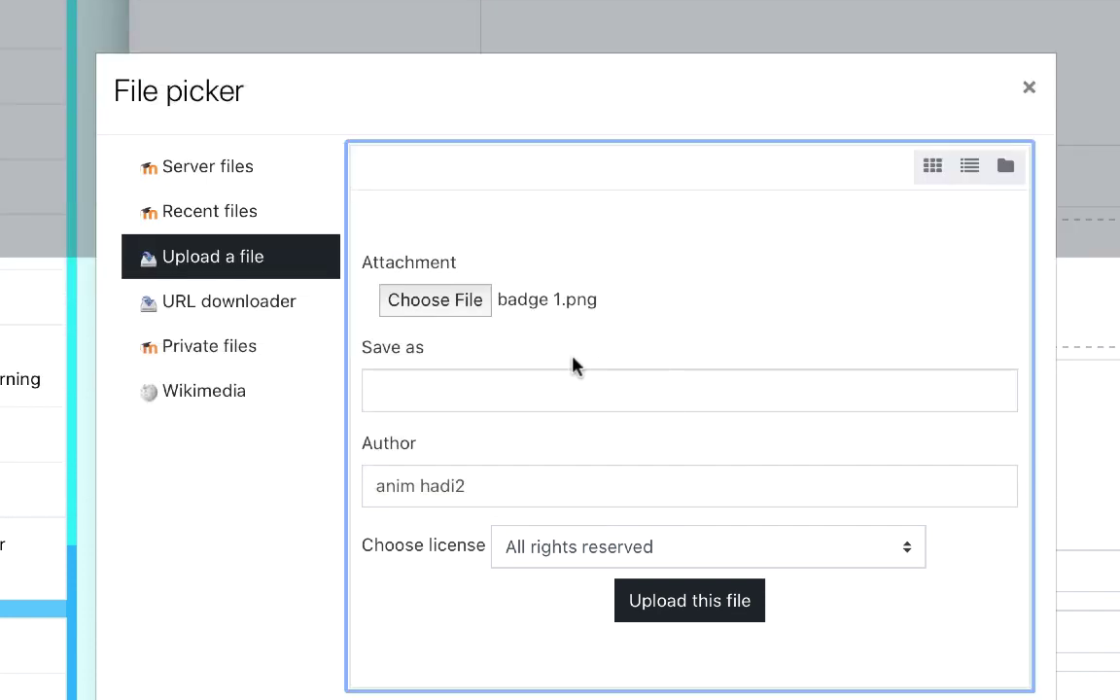
pyautogui.click(669, 605)
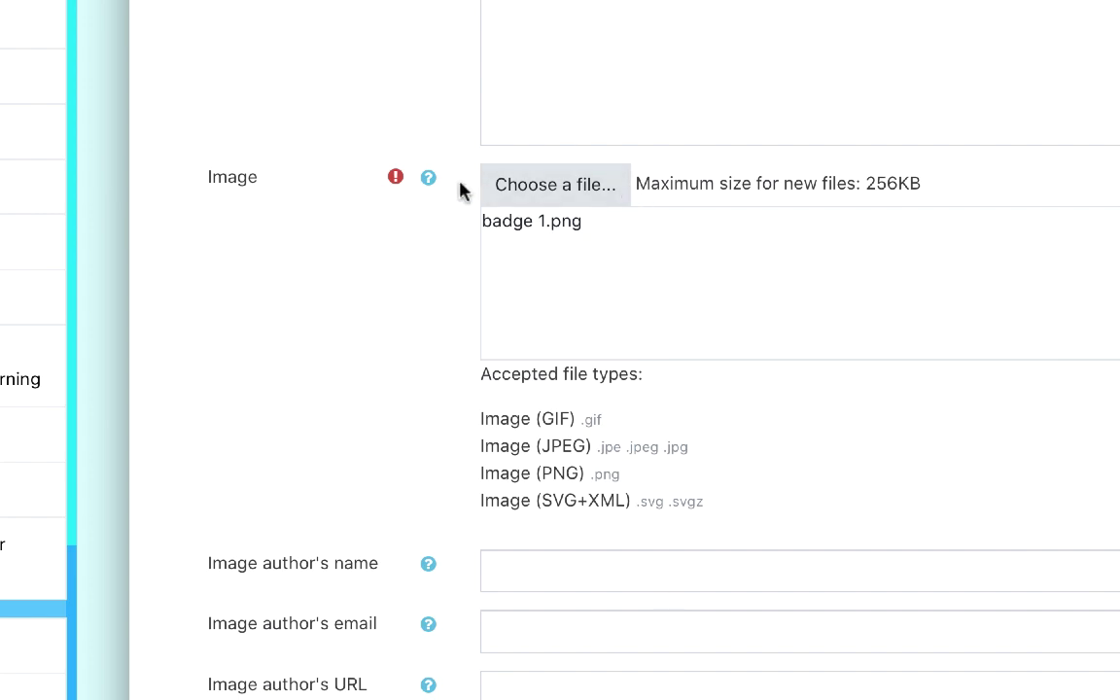
# Set the issuer name in the issuer details to "Daya Juang Tinggi".
pyautogui.scroll(-1, 607, 320)
pyautogui.scroll(-6, 607, 320)
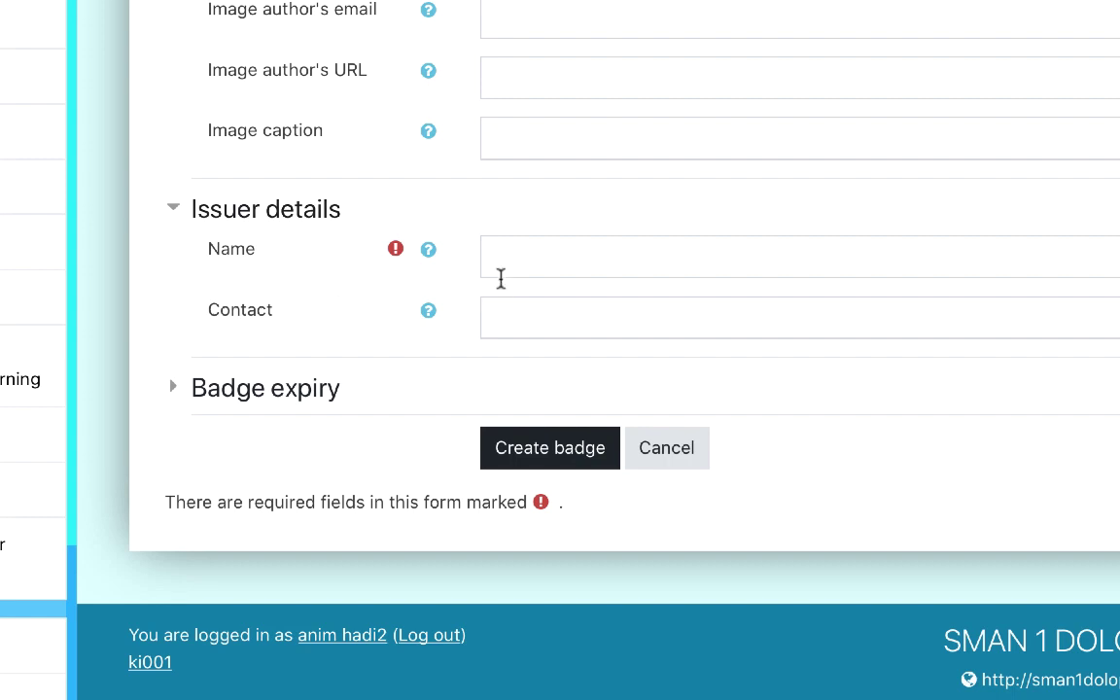
pyautogui.click(527, 257)
pyautogui.hotkey('ctrl', 'v')
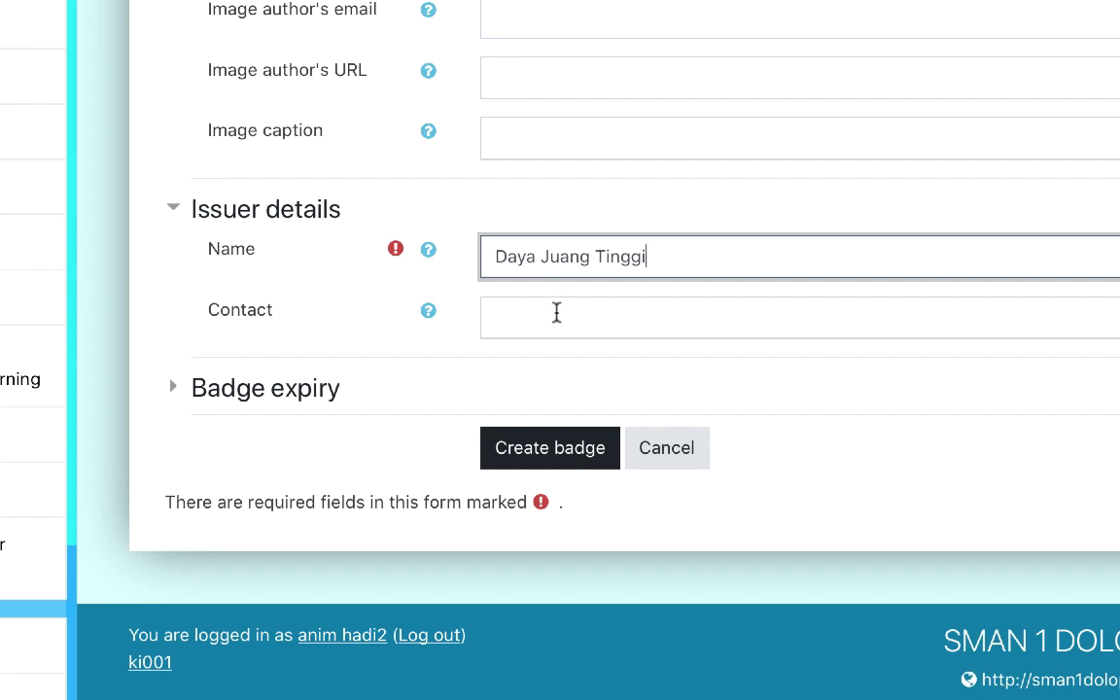
# Review the completed badge details and create the badge.
pyautogui.scroll(4, 557, 324)
pyautogui.scroll(7, 557, 324)
pyautogui.scroll(-5, 557, 324)
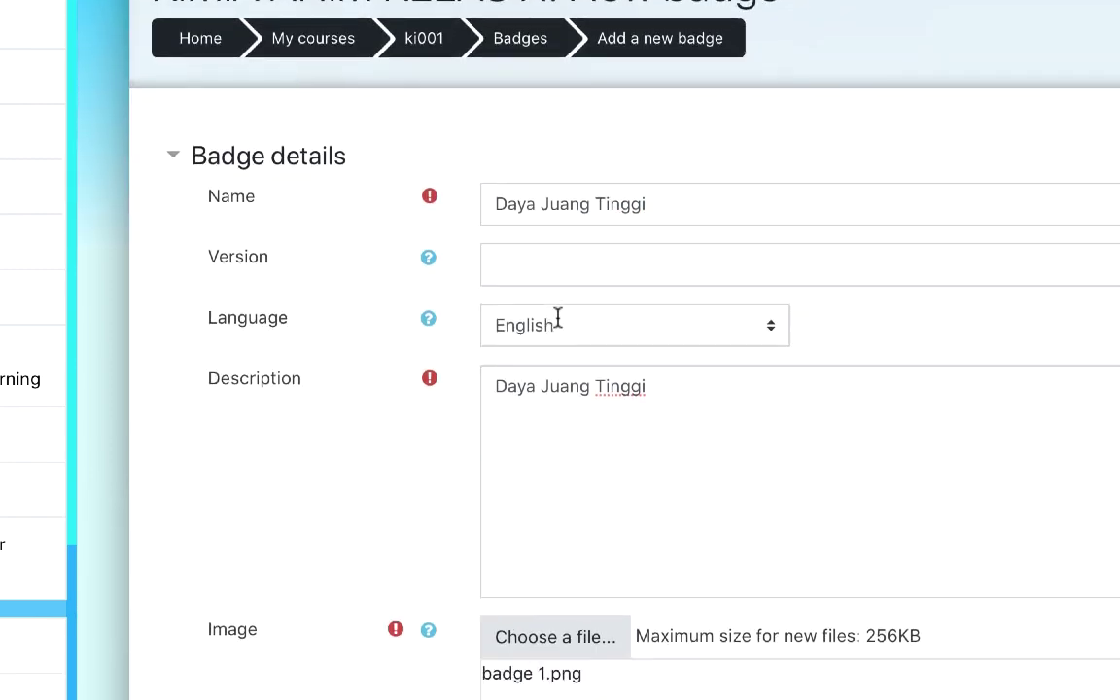
pyautogui.scroll(2, 557, 326)
pyautogui.scroll(-8, 559, 324)
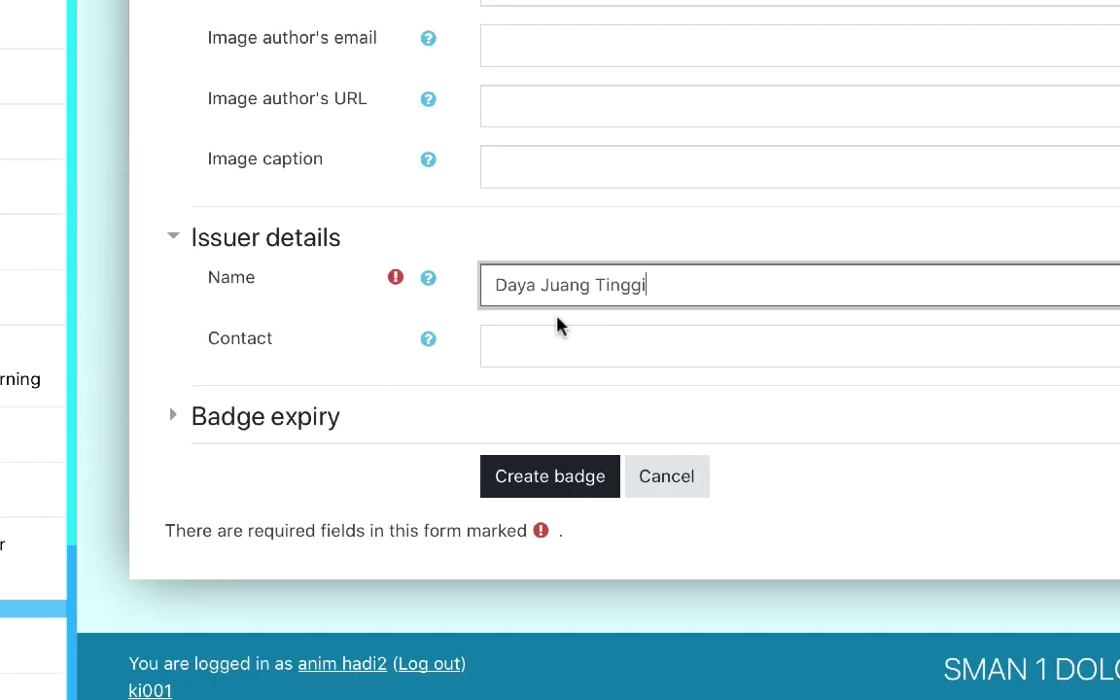
pyautogui.click(582, 453)
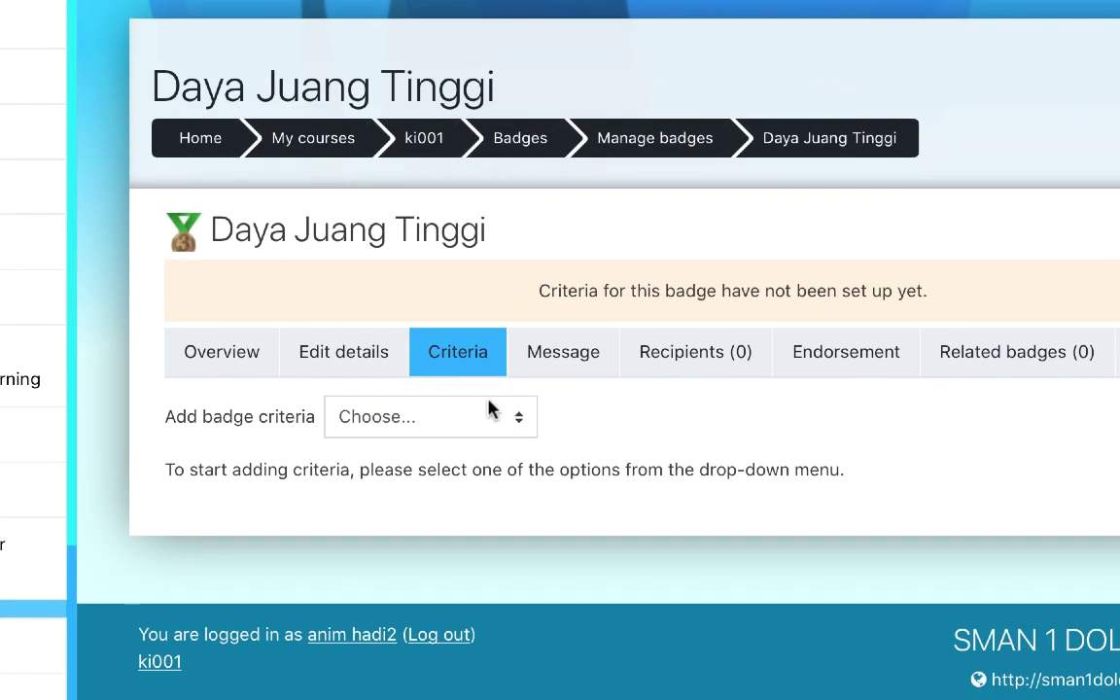
# Add a "Manual issue by role" criterion to the Daya Juang Tinggi badge, with Teacher as the awarding role.
pyautogui.click(517, 418)
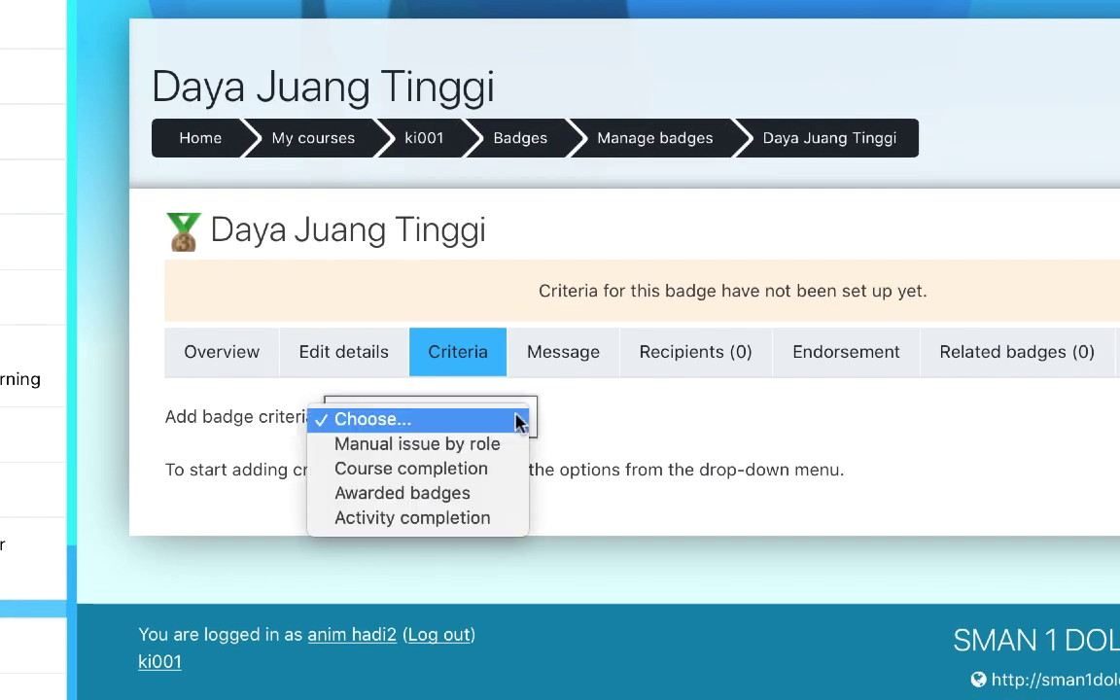
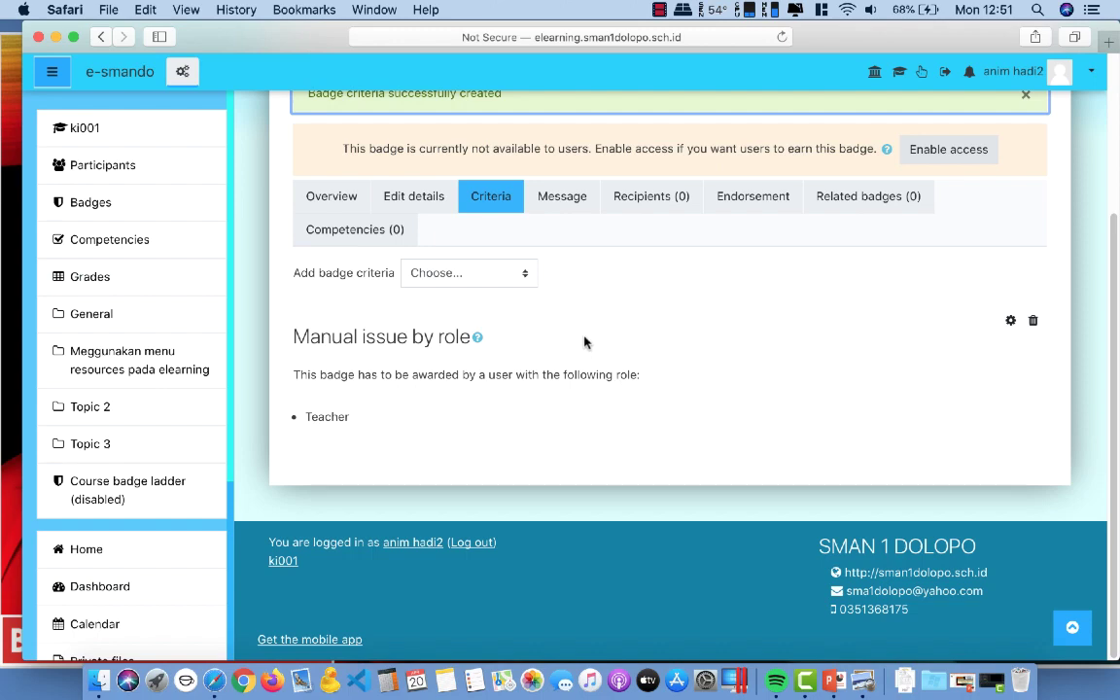
pyautogui.scroll(2, 585, 346)
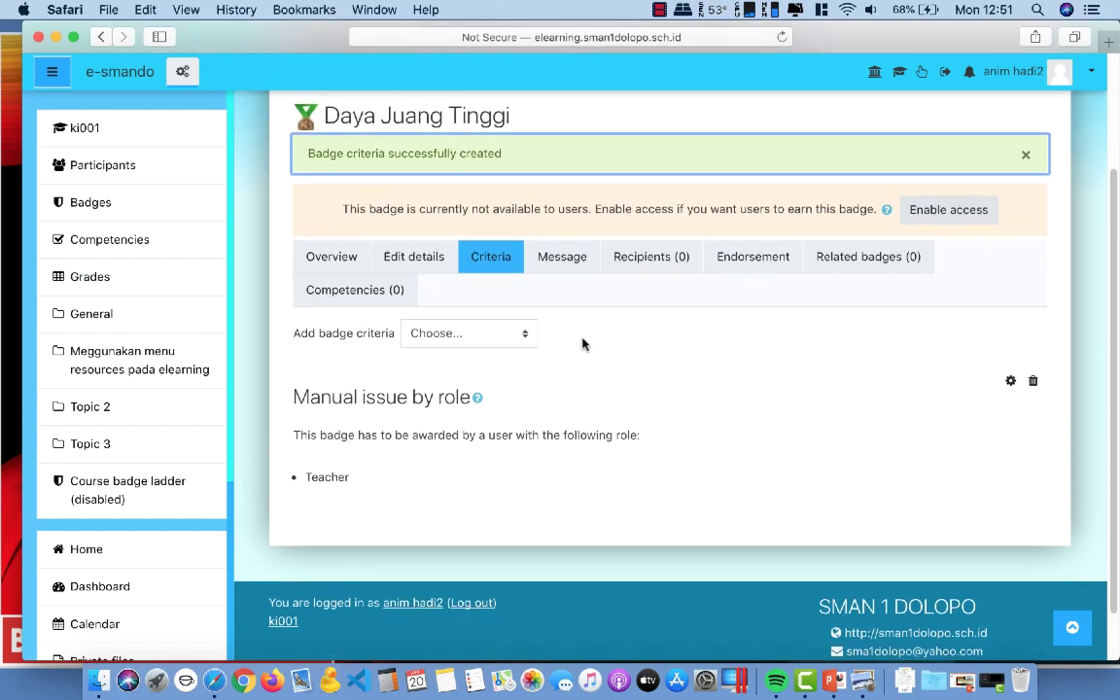
# Enable access to the Daya Juang Tinggi badge for users and confirm the change in badge access.
pyautogui.scroll(3, 585, 345)
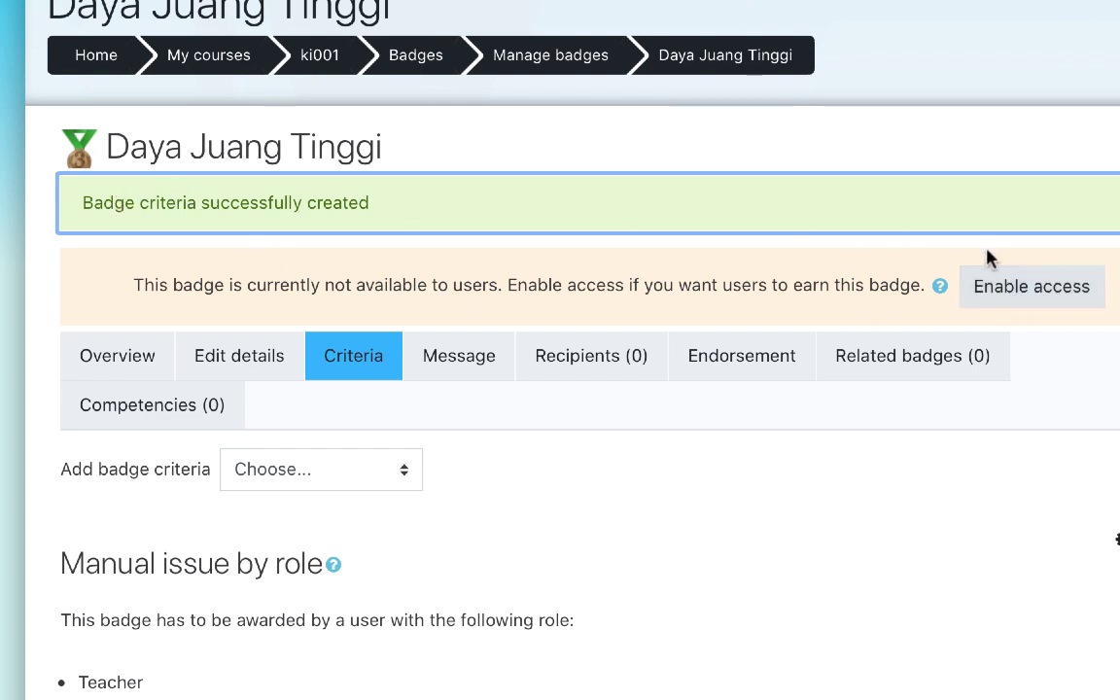
pyautogui.click(963, 294)
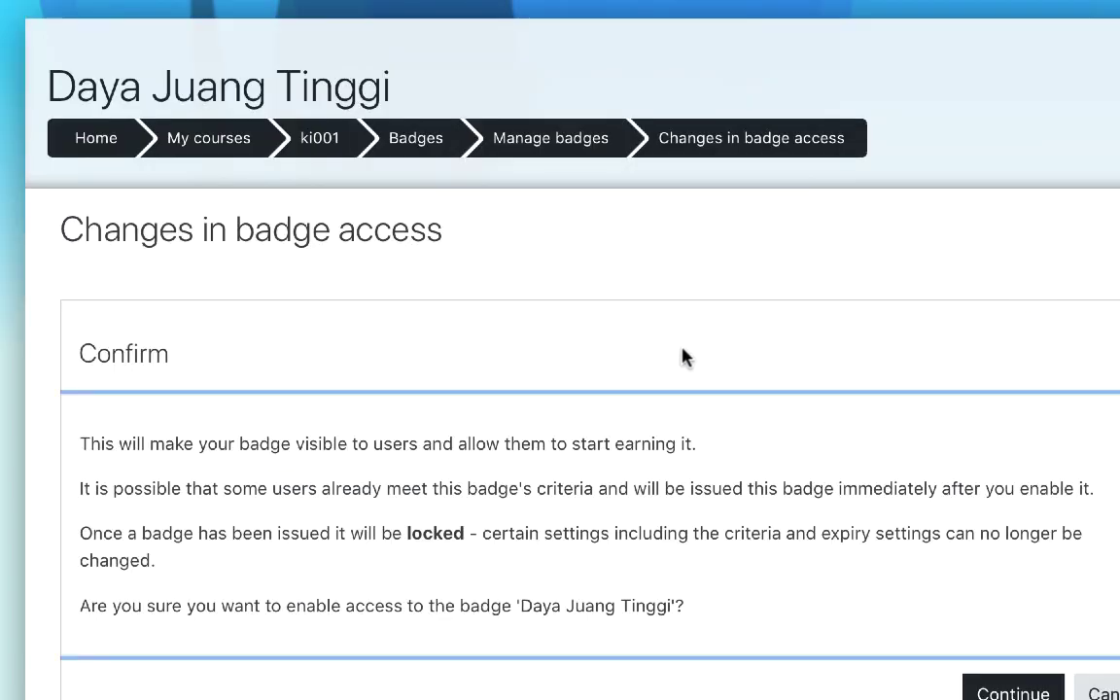
pyautogui.scroll(-1, 682, 358)
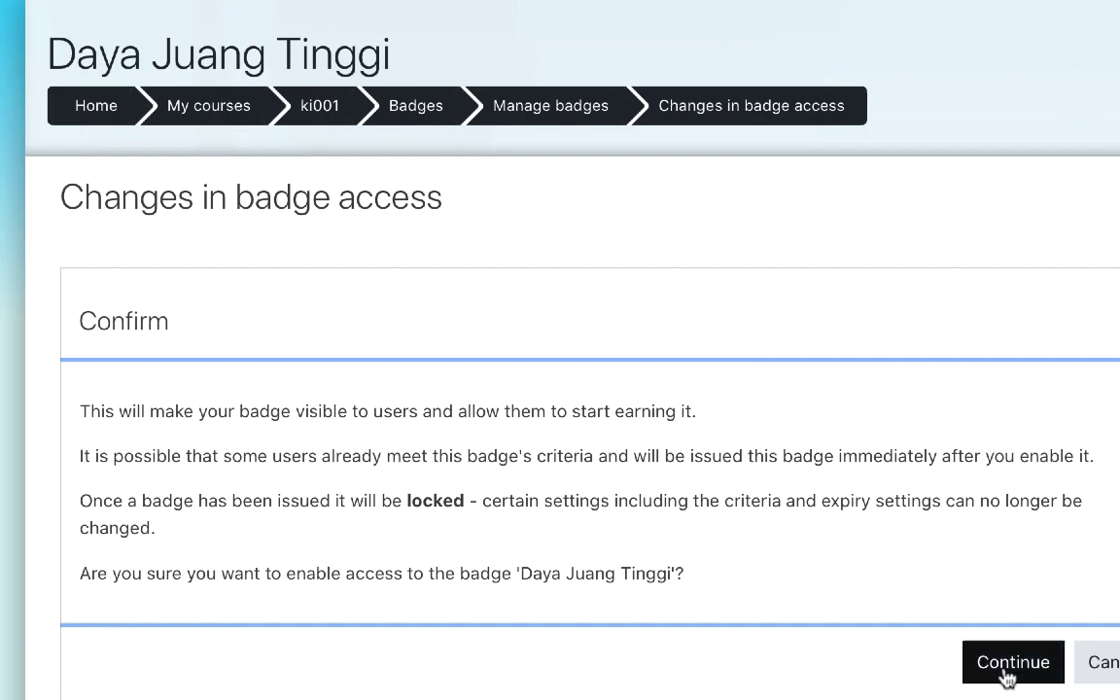
pyautogui.click(982, 671)
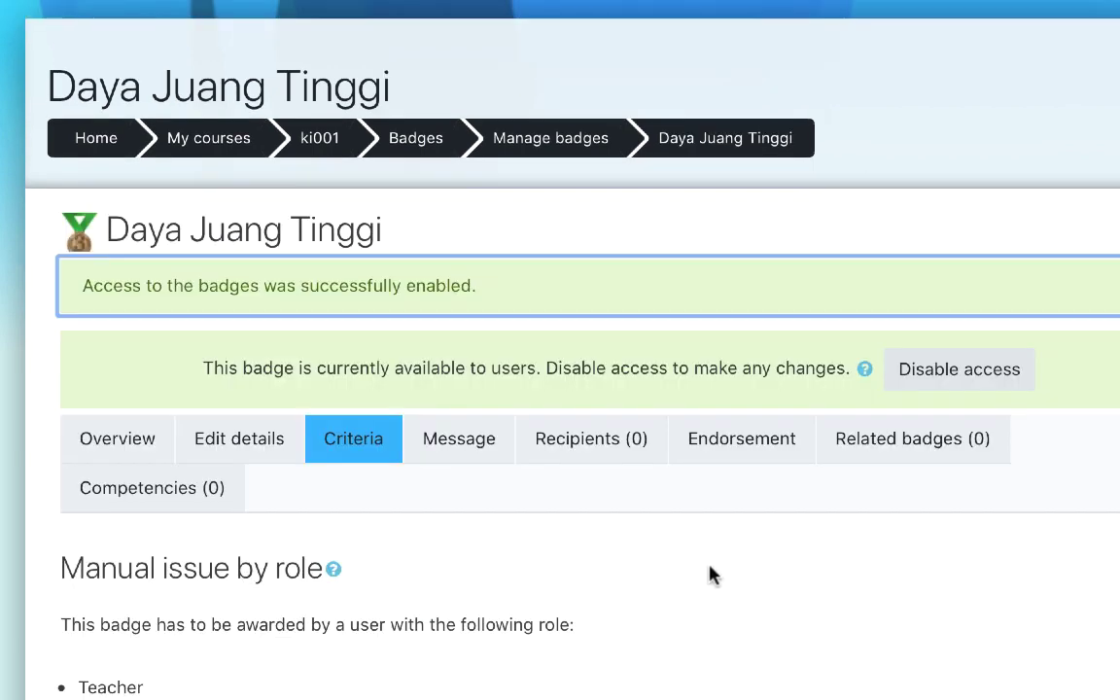
pyautogui.scroll(-1, 702, 570)
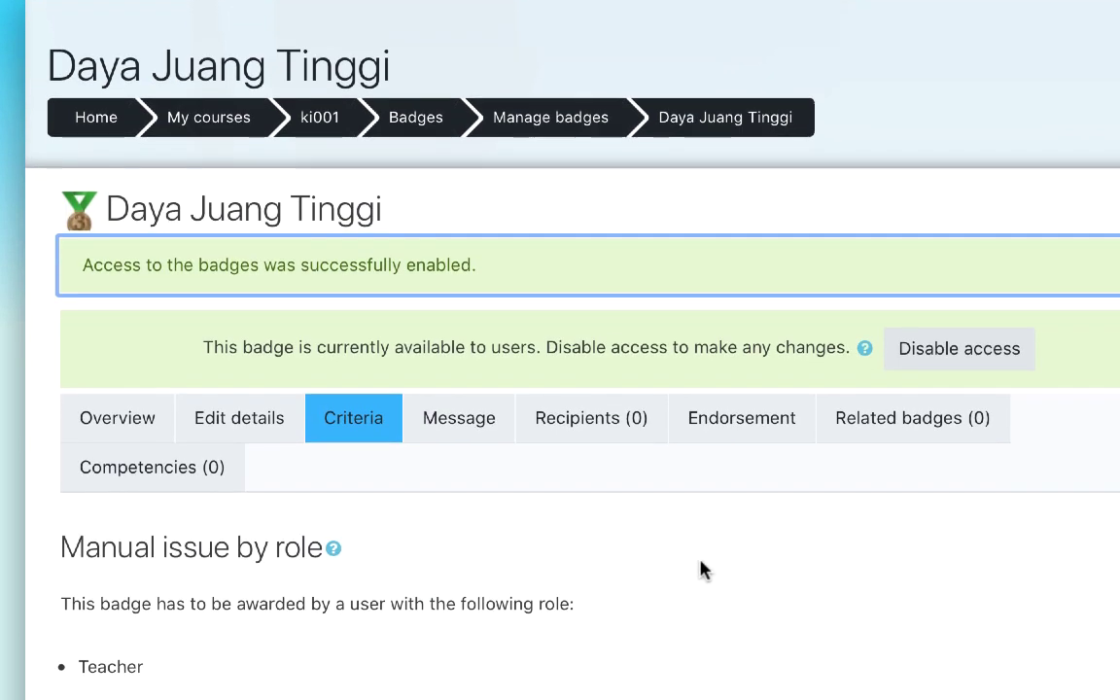
# Open the course's badge management list to check the available badges, their status and criteria.
pyautogui.scroll(1, 702, 569)
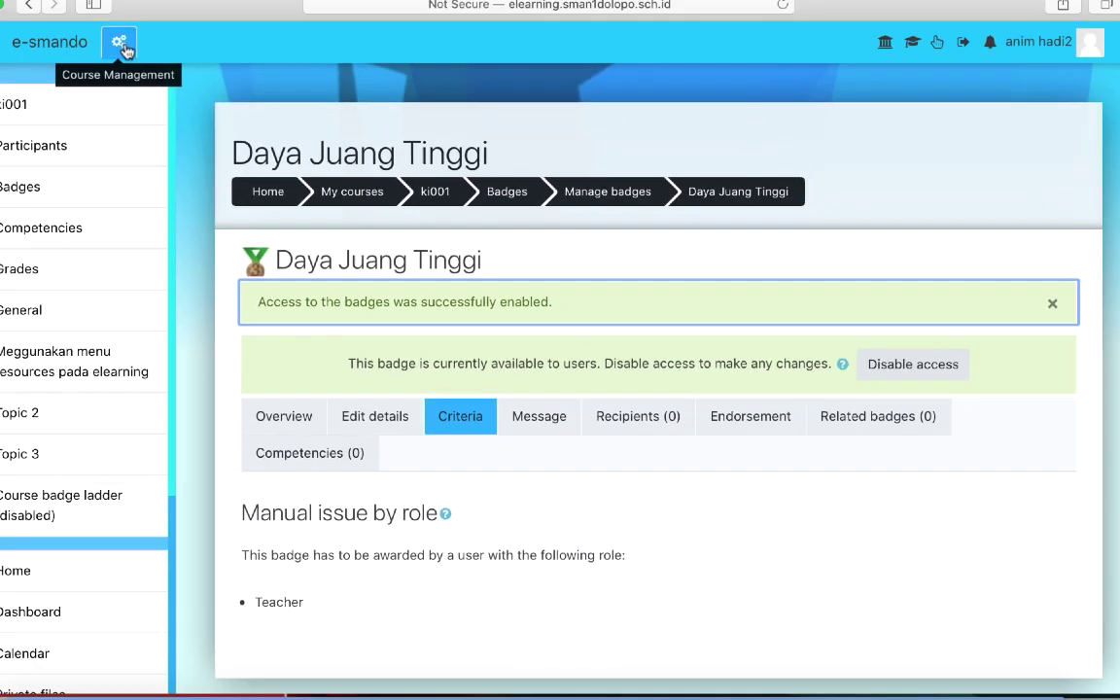
pyautogui.click(118, 43)
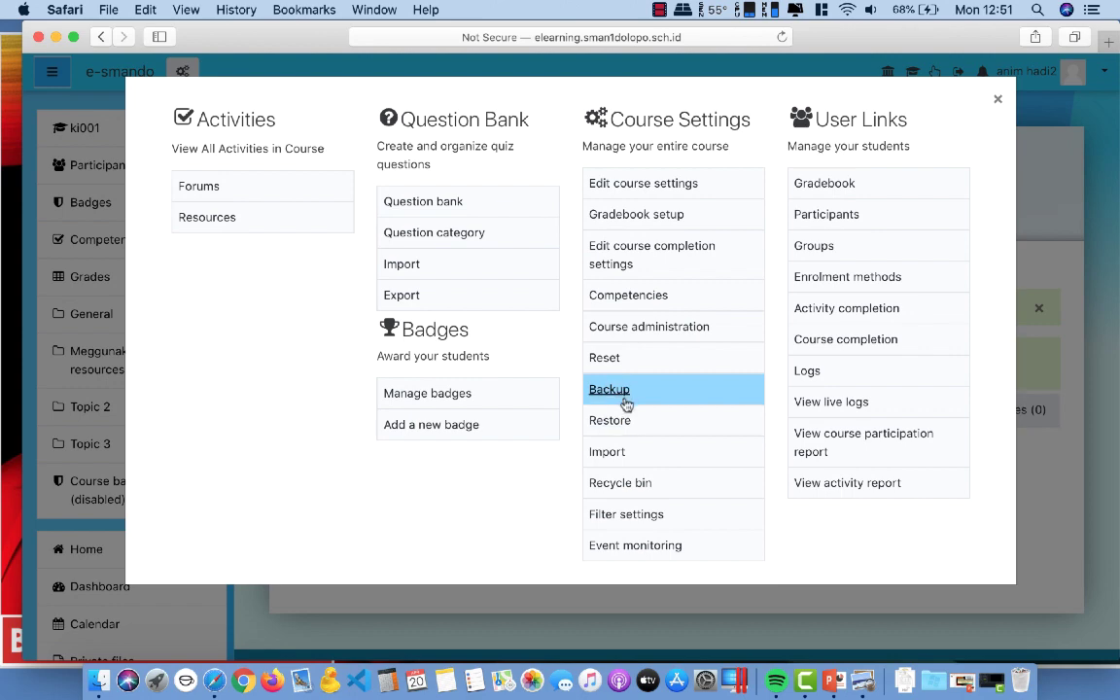
pyautogui.click(450, 402)
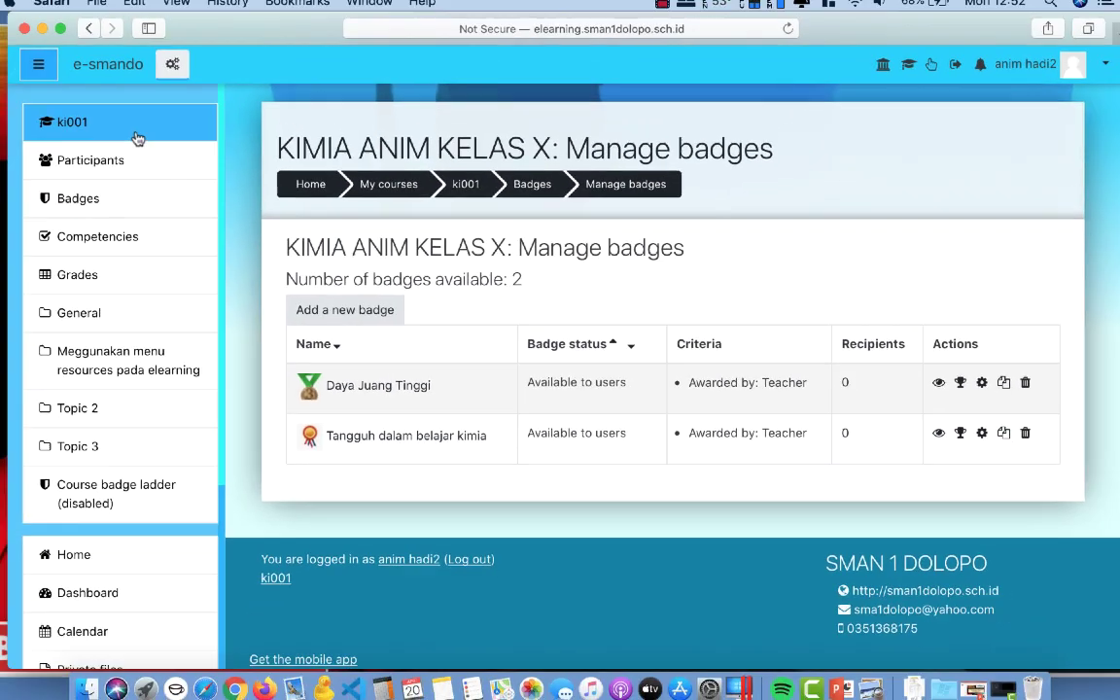
# Open the ki001 course page and look through its resources and activities from Announcements down to Topic 3.
pyautogui.click(142, 137)
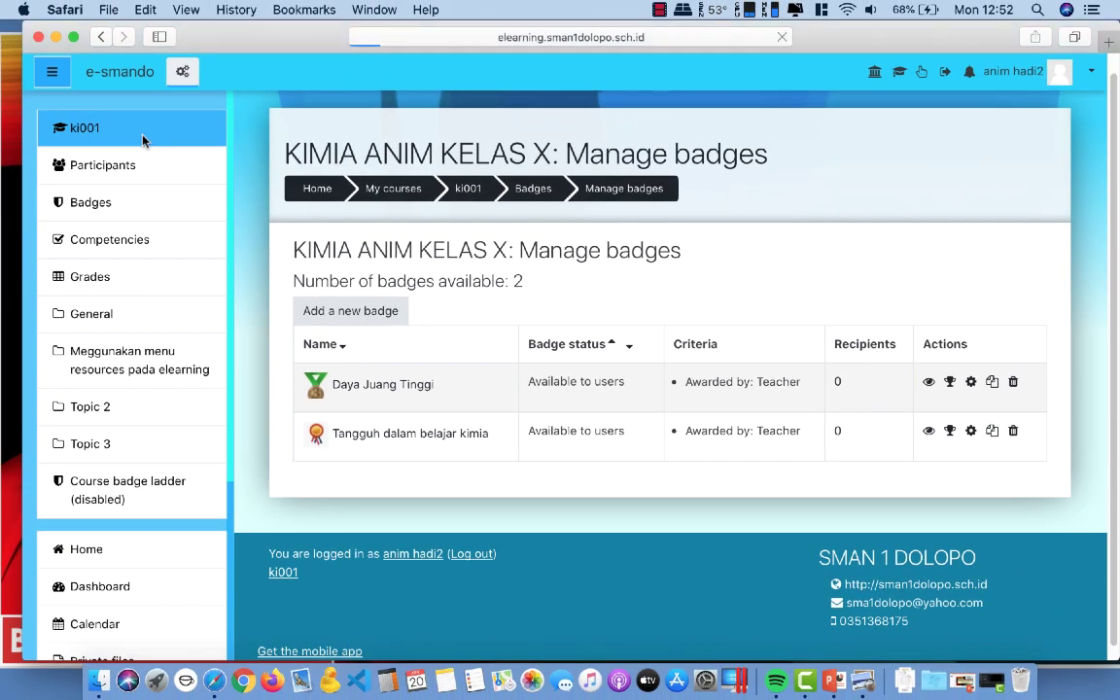
pyautogui.scroll(-5, 574, 325)
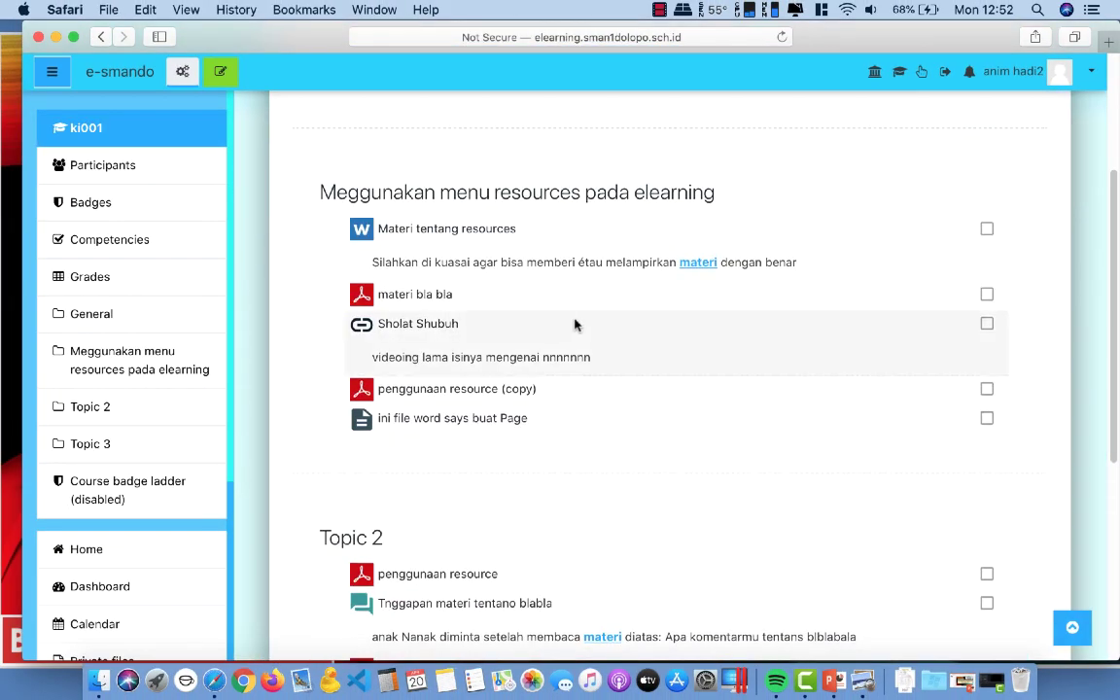
pyautogui.scroll(-4, 468, 347)
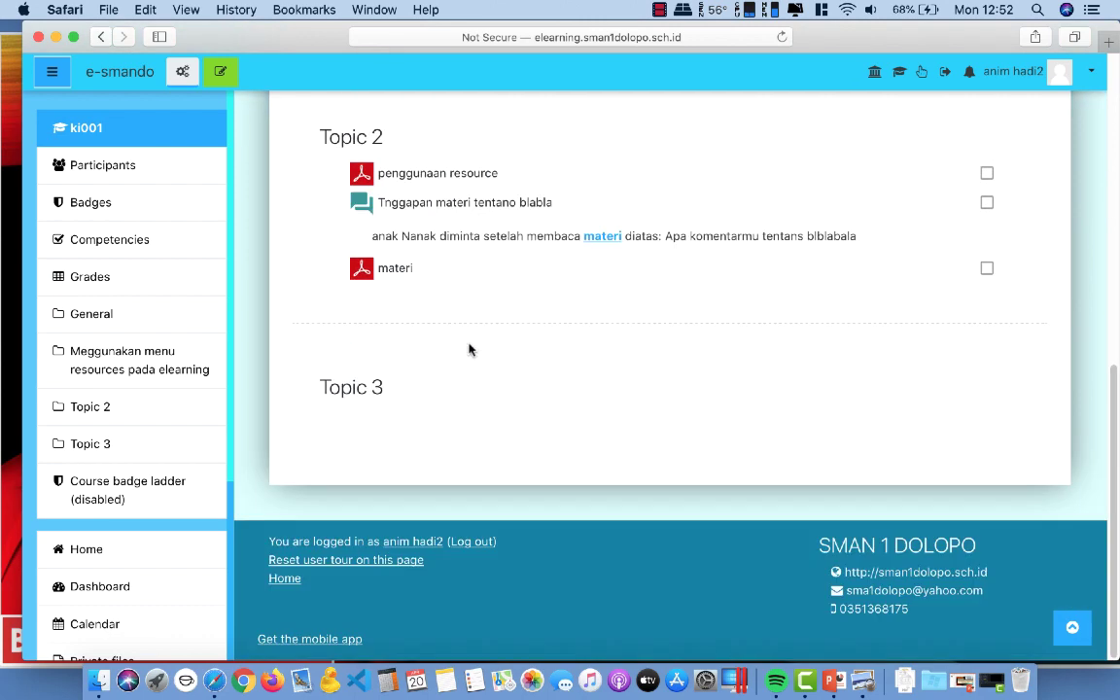
pyautogui.scroll(5, 468, 347)
pyautogui.scroll(-1, 468, 348)
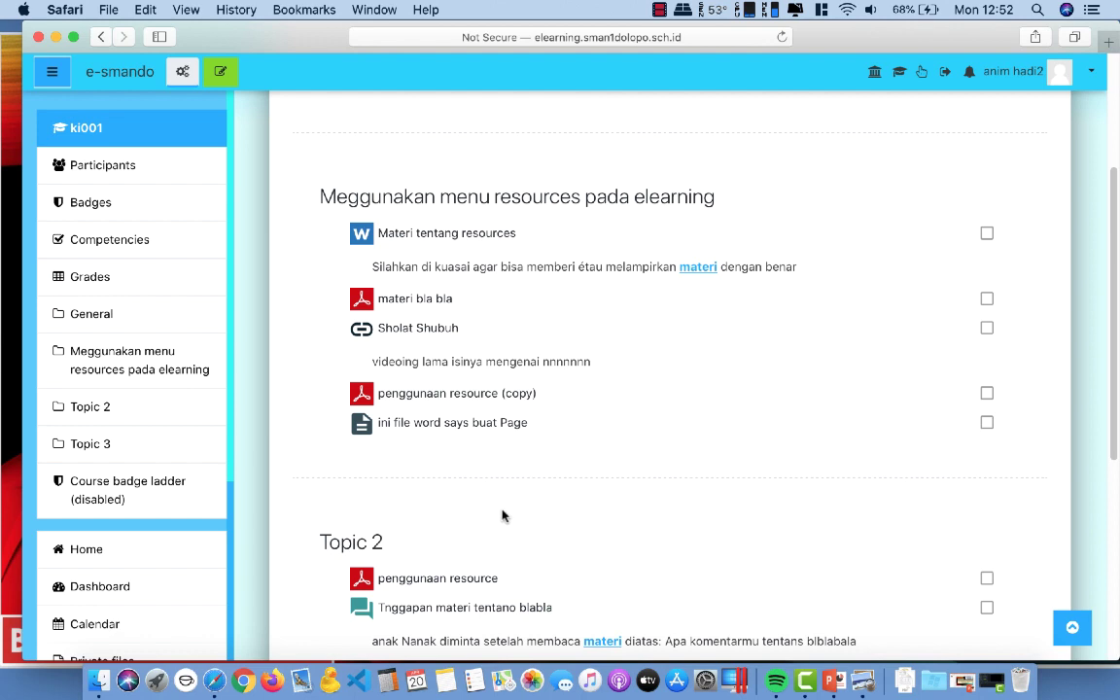
pyautogui.scroll(-2, 501, 516)
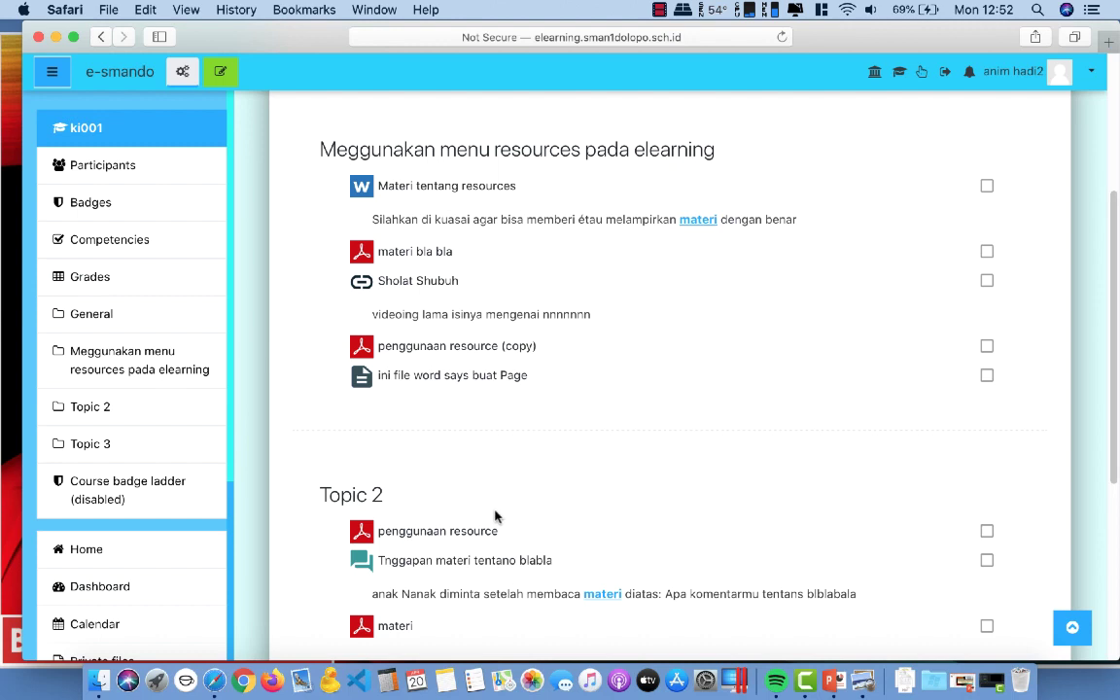
pyautogui.scroll(-4, 495, 516)
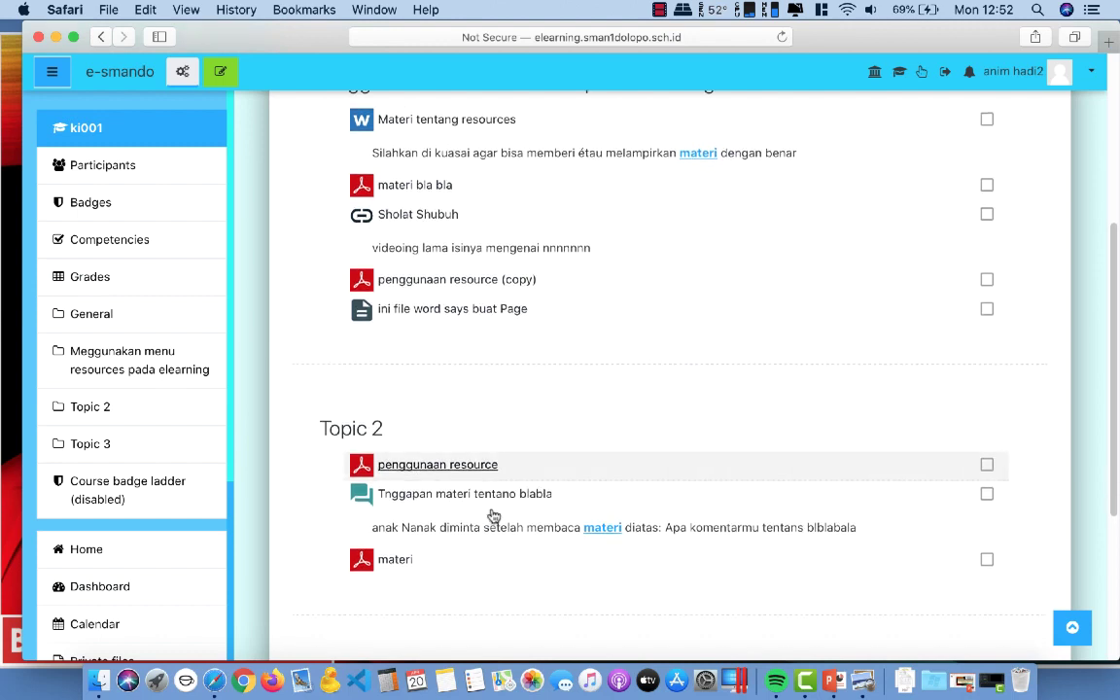
pyautogui.scroll(-3, 493, 516)
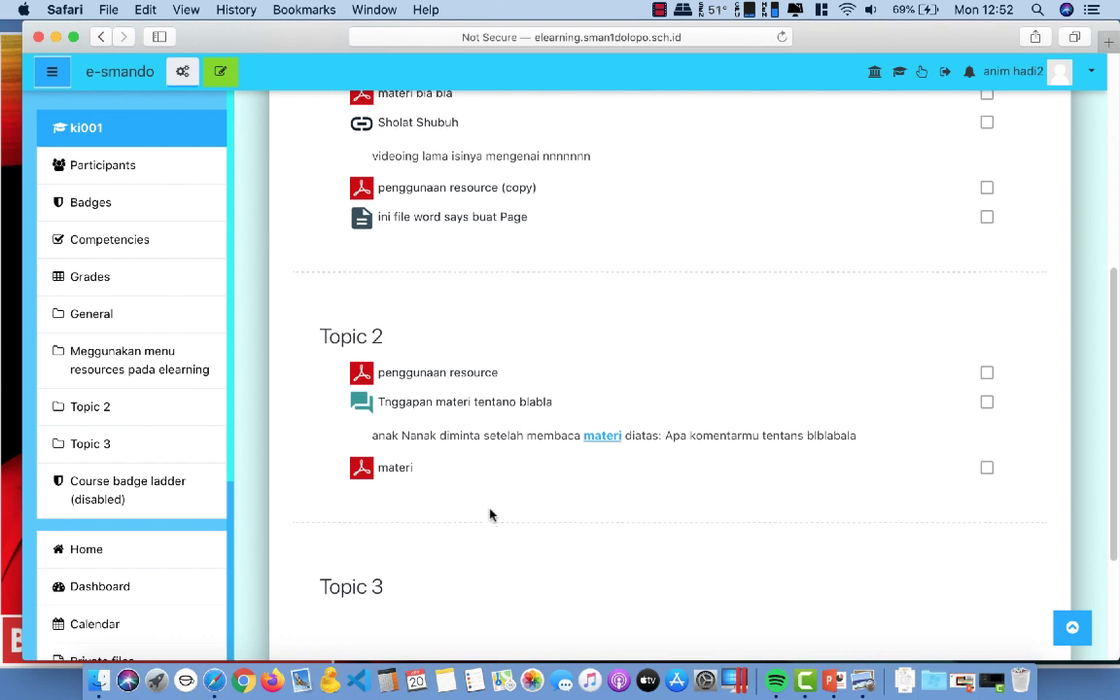
pyautogui.scroll(-5, 491, 515)
pyautogui.scroll(15, 492, 515)
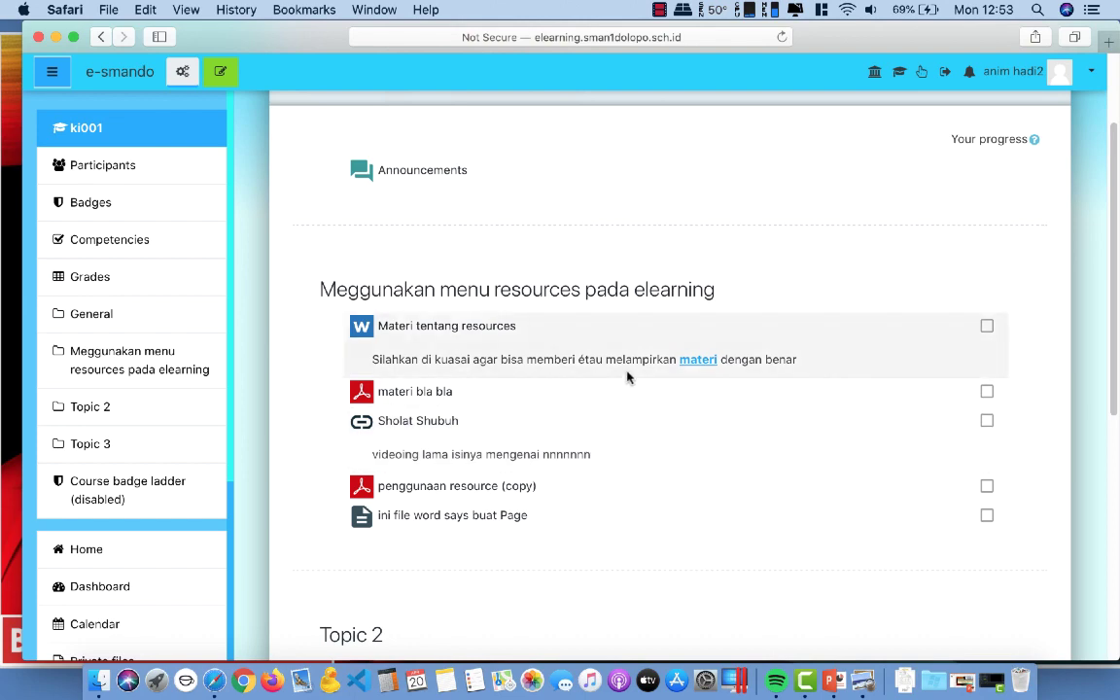
pyautogui.scroll(-1, 588, 449)
pyautogui.scroll(-2, 590, 449)
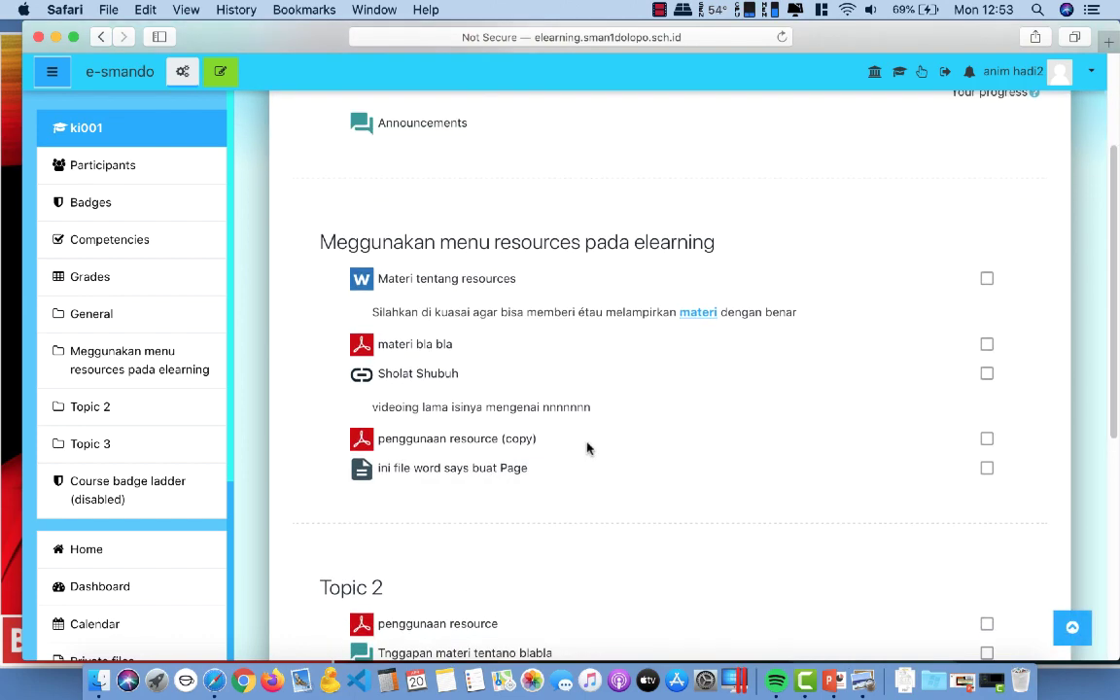
pyautogui.scroll(5, 590, 448)
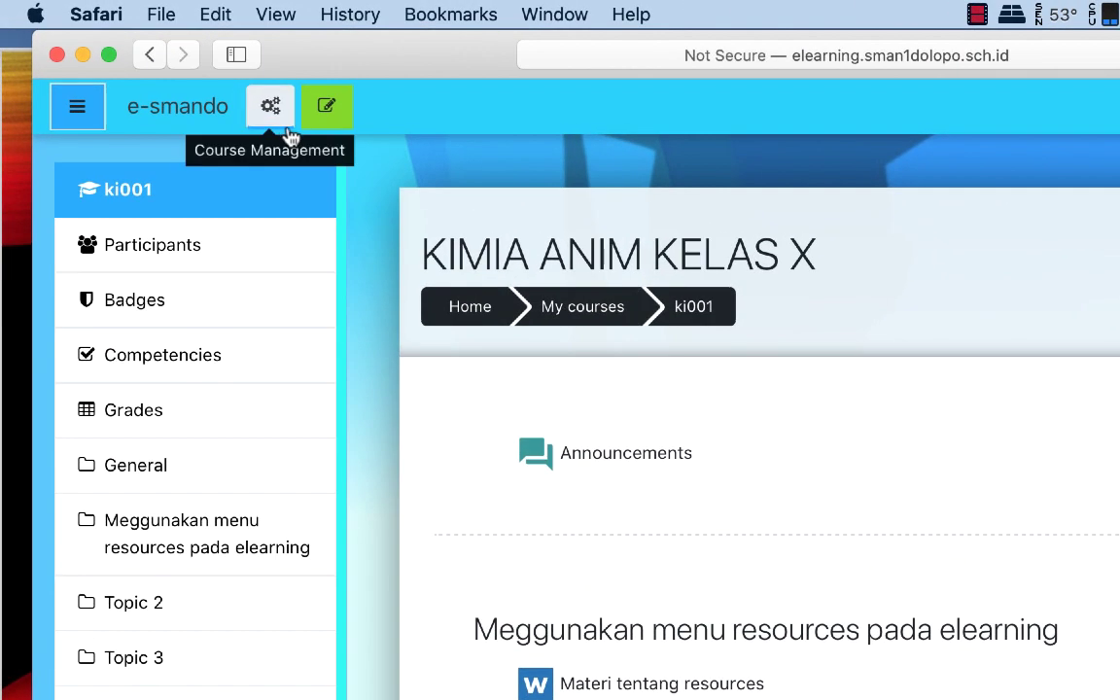
# Open the badge recipients page of the Daya Juang Tinggi badge from the course's badge management list.
pyautogui.click(278, 115)
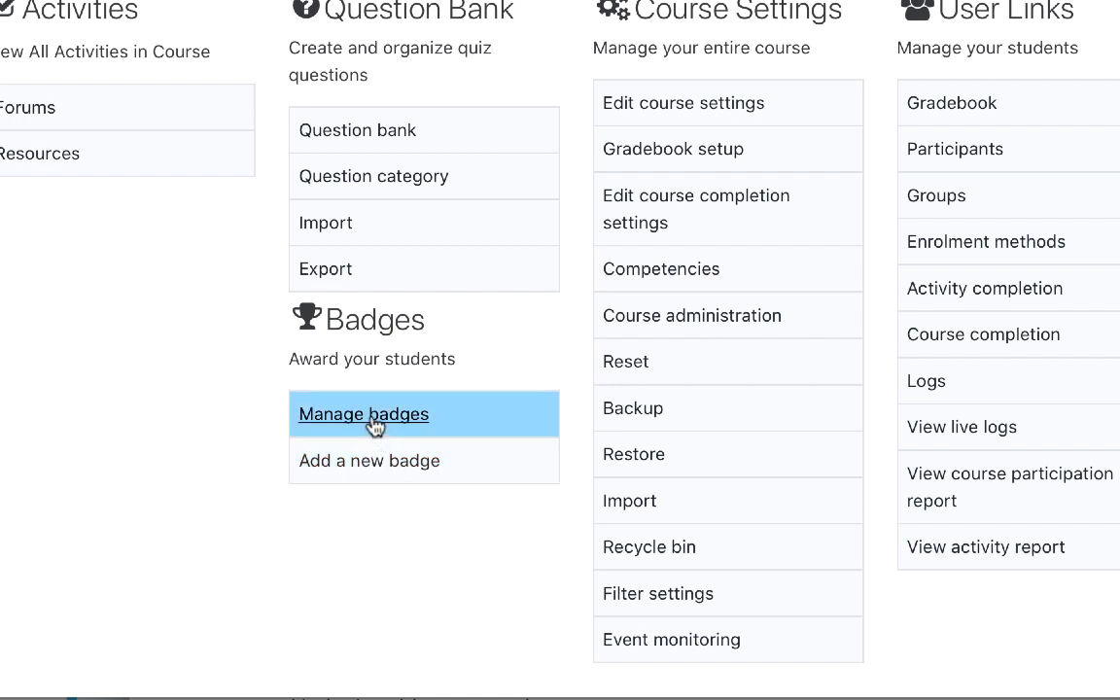
pyautogui.click(372, 422)
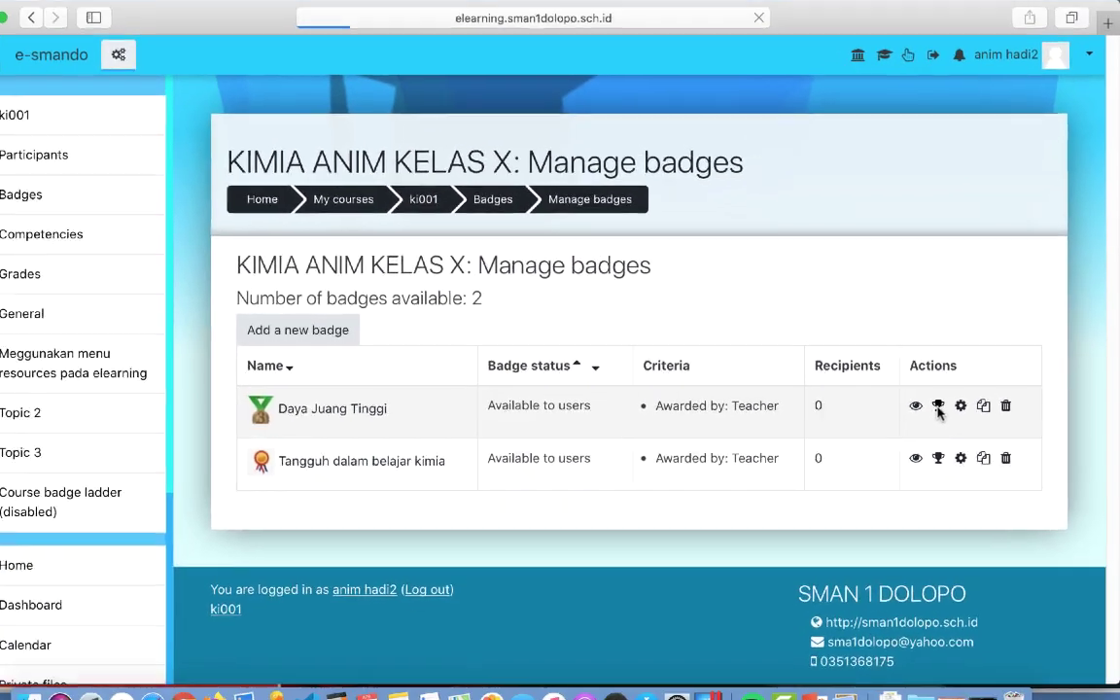
pyautogui.click(867, 442)
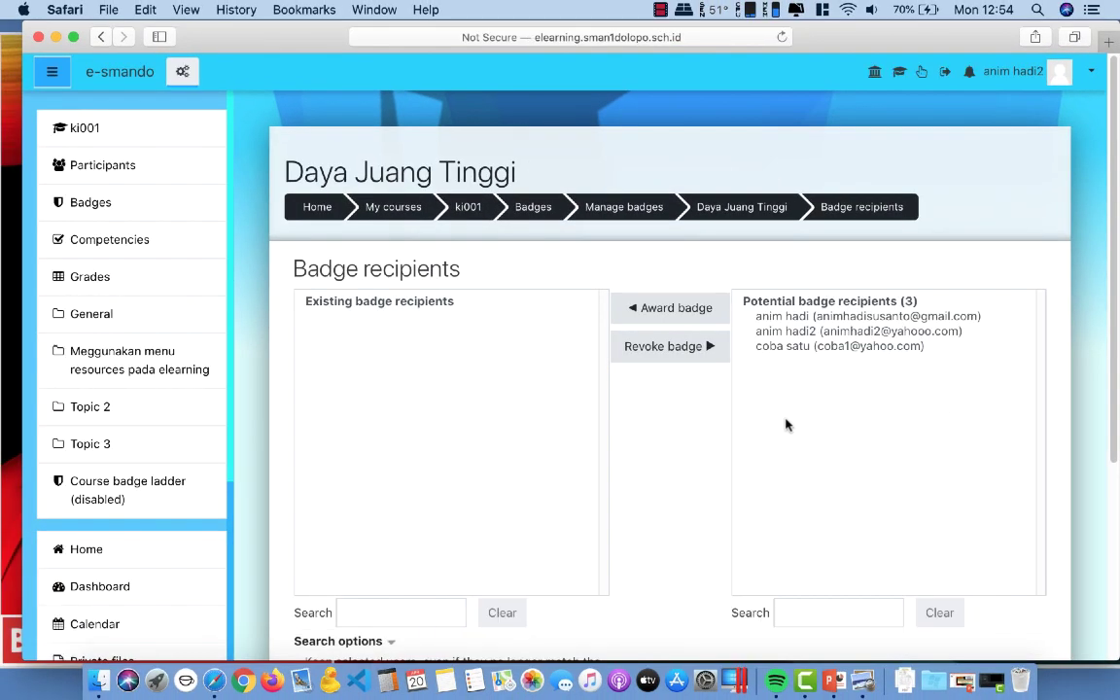
pyautogui.scroll(-5, 700, 465)
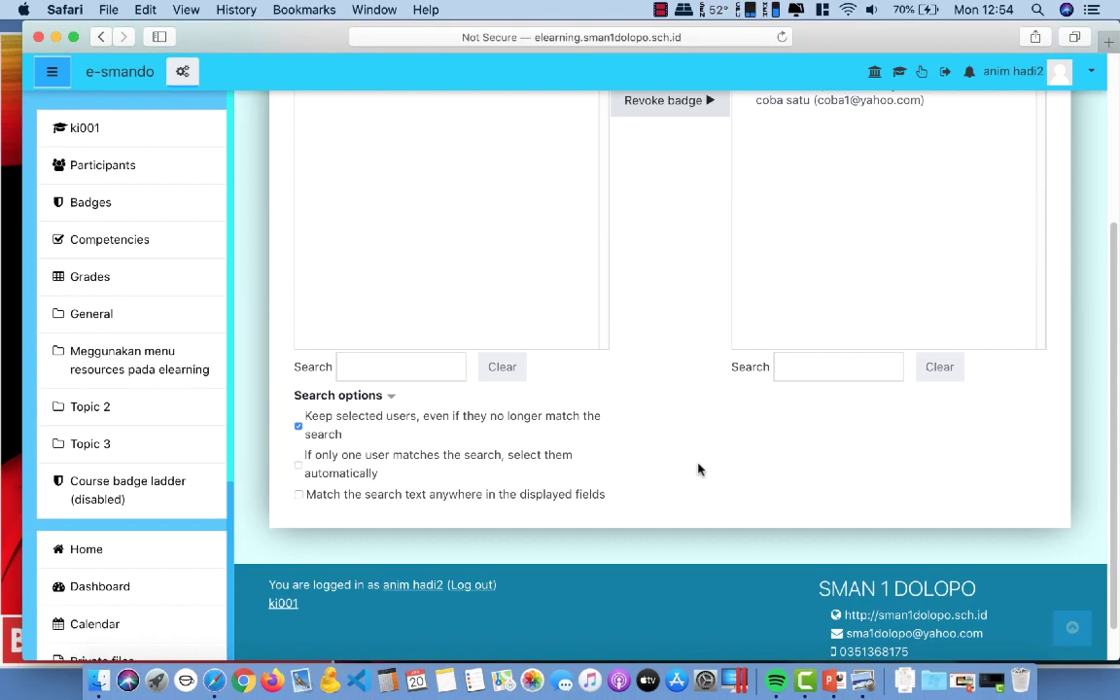
pyautogui.scroll(2, 729, 444)
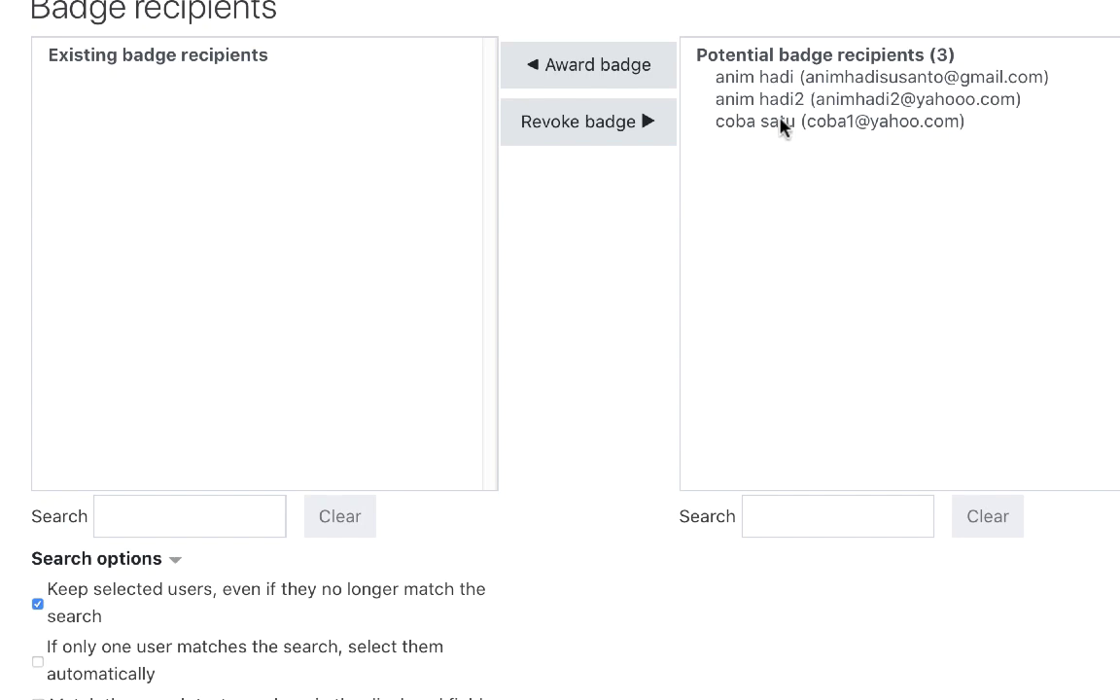
# Filter the potential recipients by the test student's full name and award the Daya Juang Tinggi badge to that student.
pyautogui.click(772, 519)
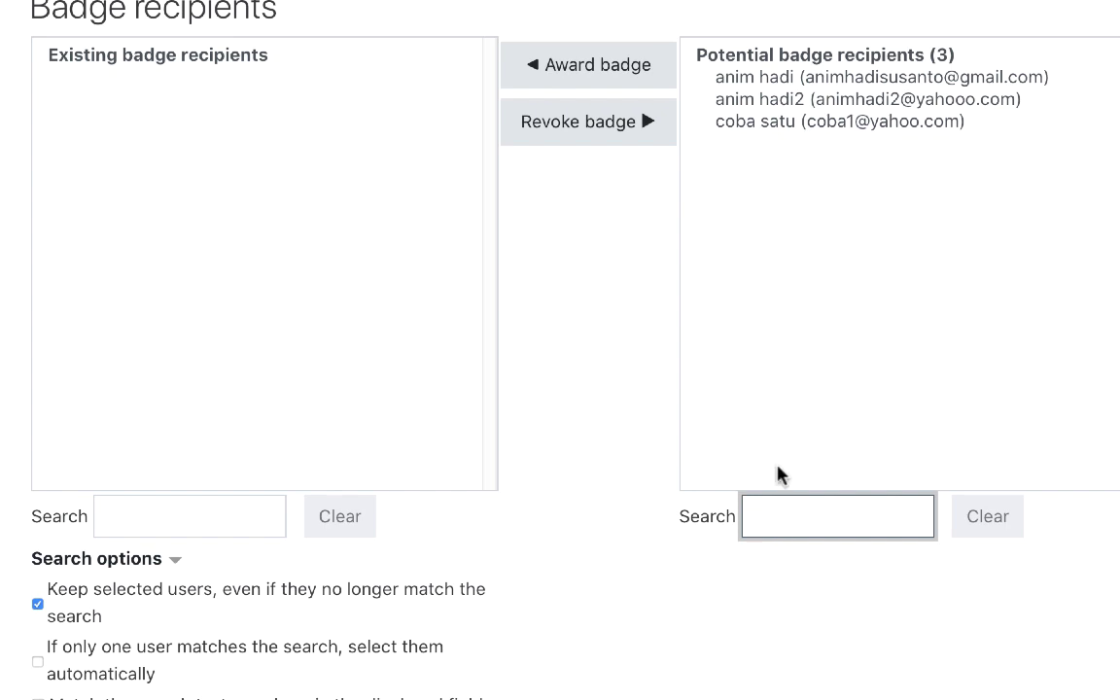
pyautogui.click(749, 124)
pyautogui.click(805, 523)
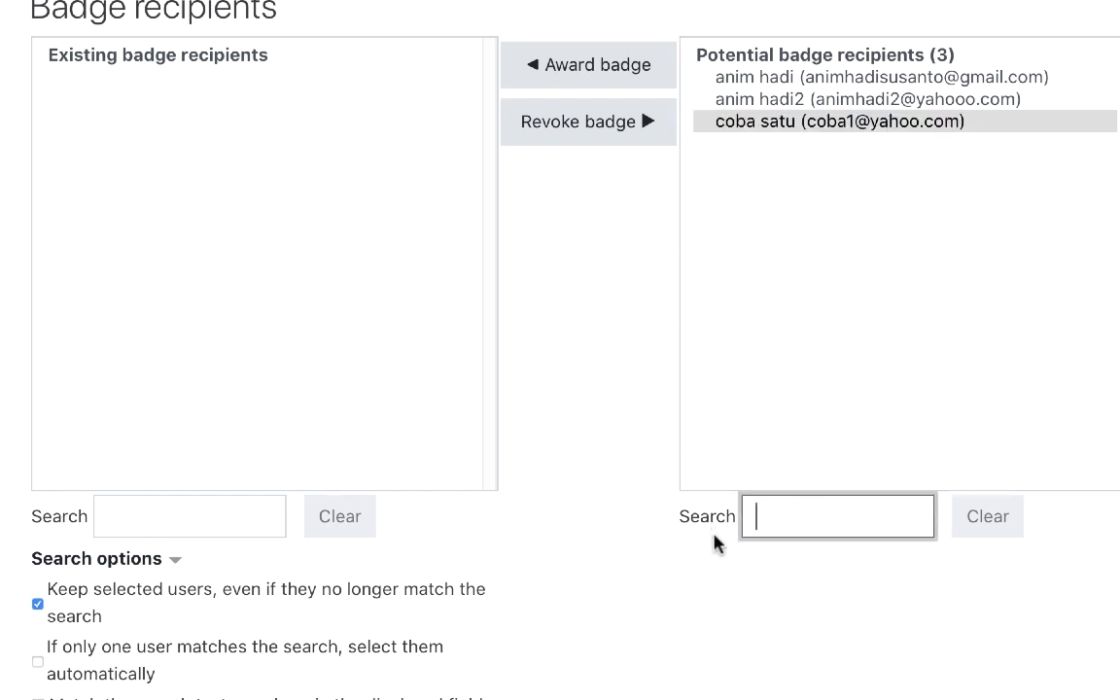
pyautogui.write('coba')
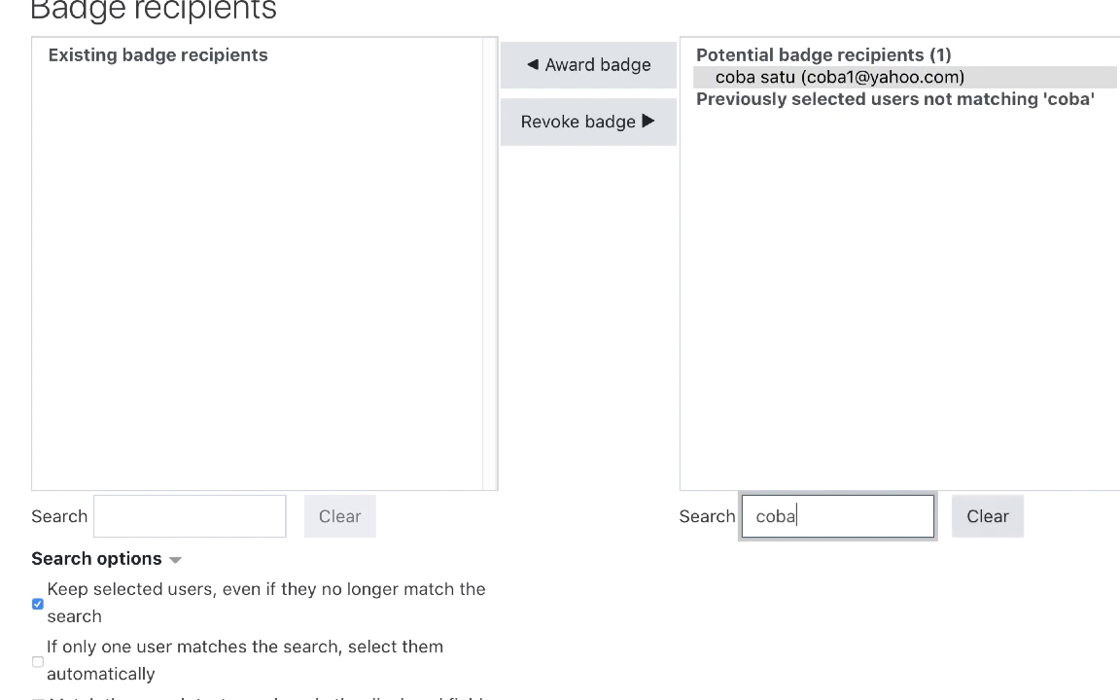
pyautogui.write(' satu')
pyautogui.click(597, 75)
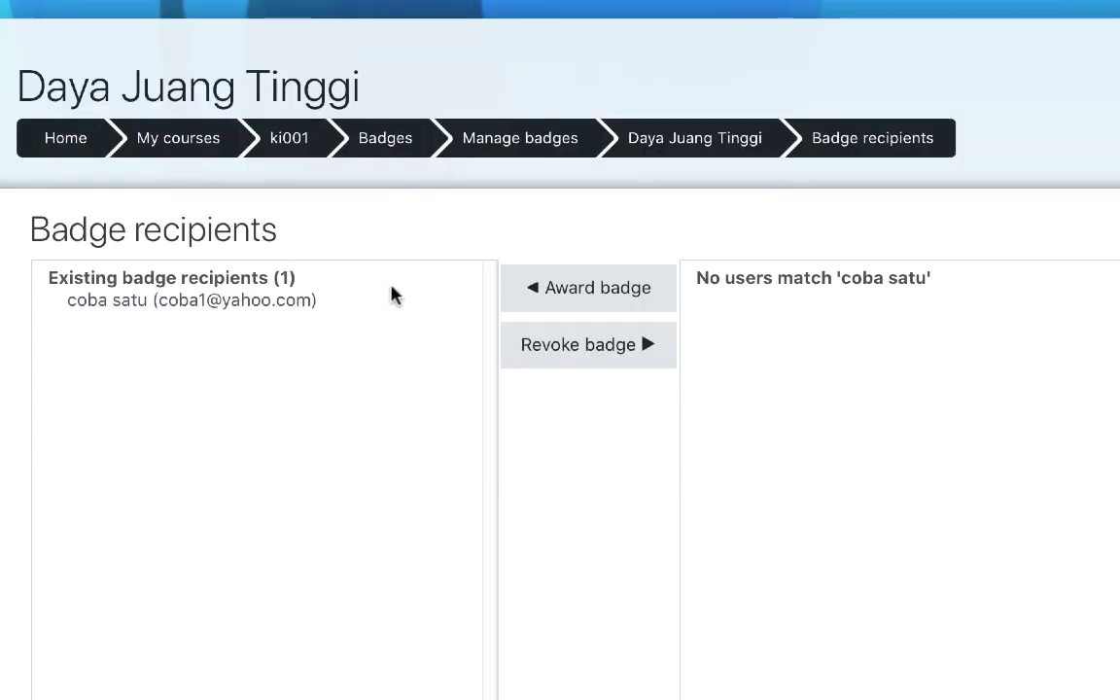
pyautogui.scroll(-5, 392, 294)
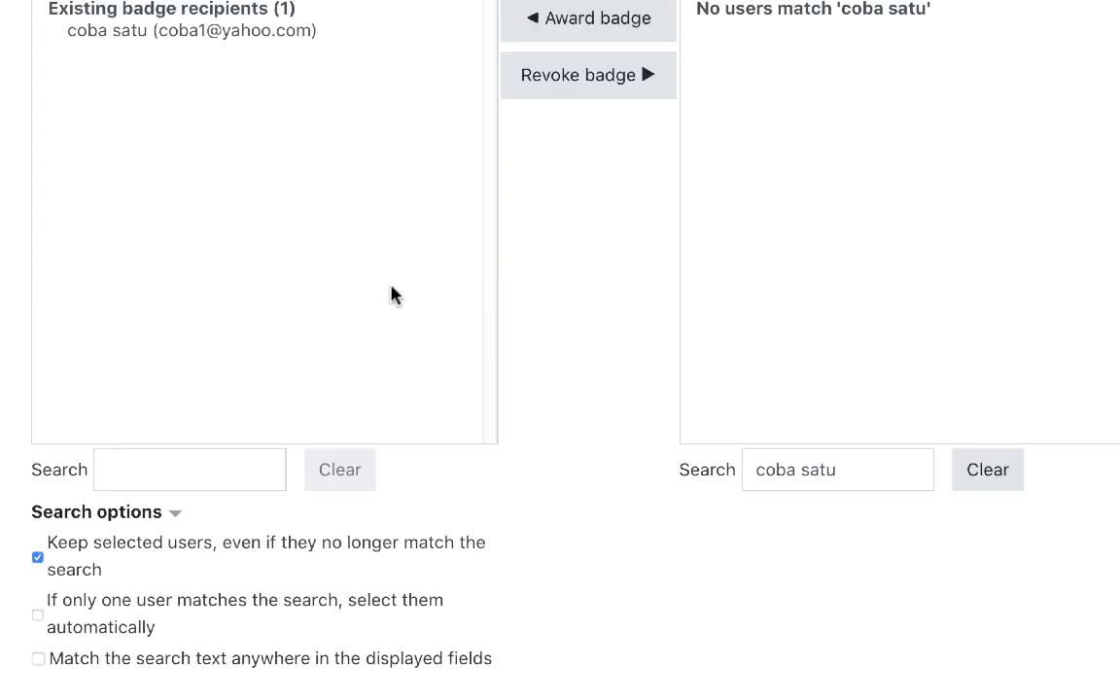
pyautogui.scroll(5, 393, 295)
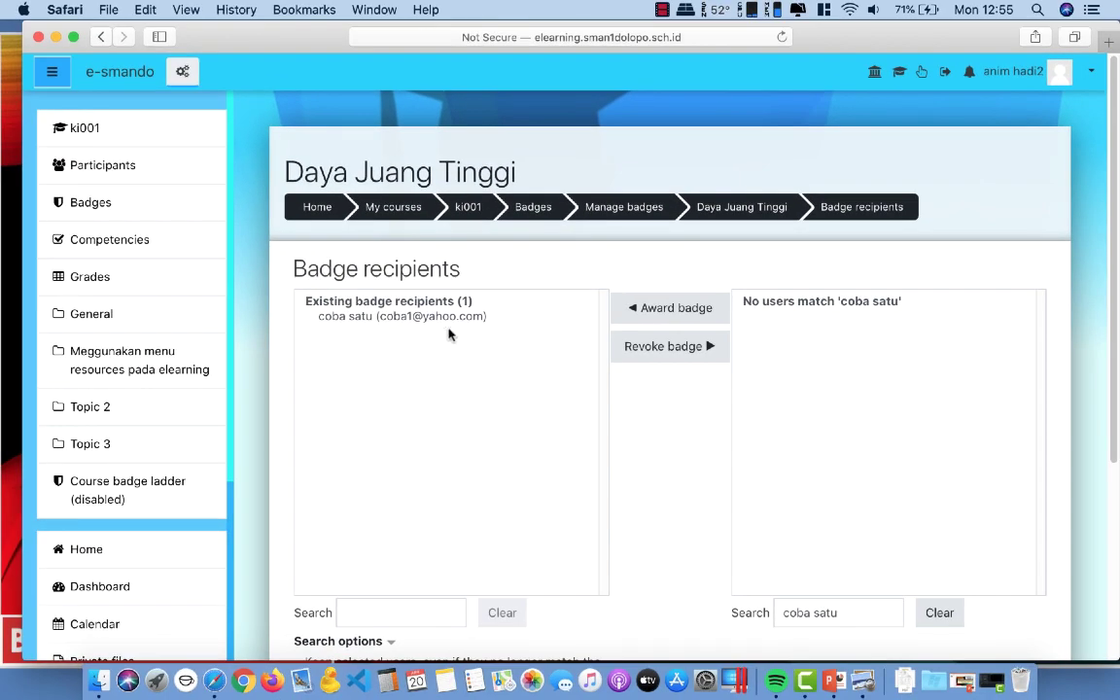
# Open the awarded student's profile from the course participants and check the badges section.
pyautogui.click(119, 166)
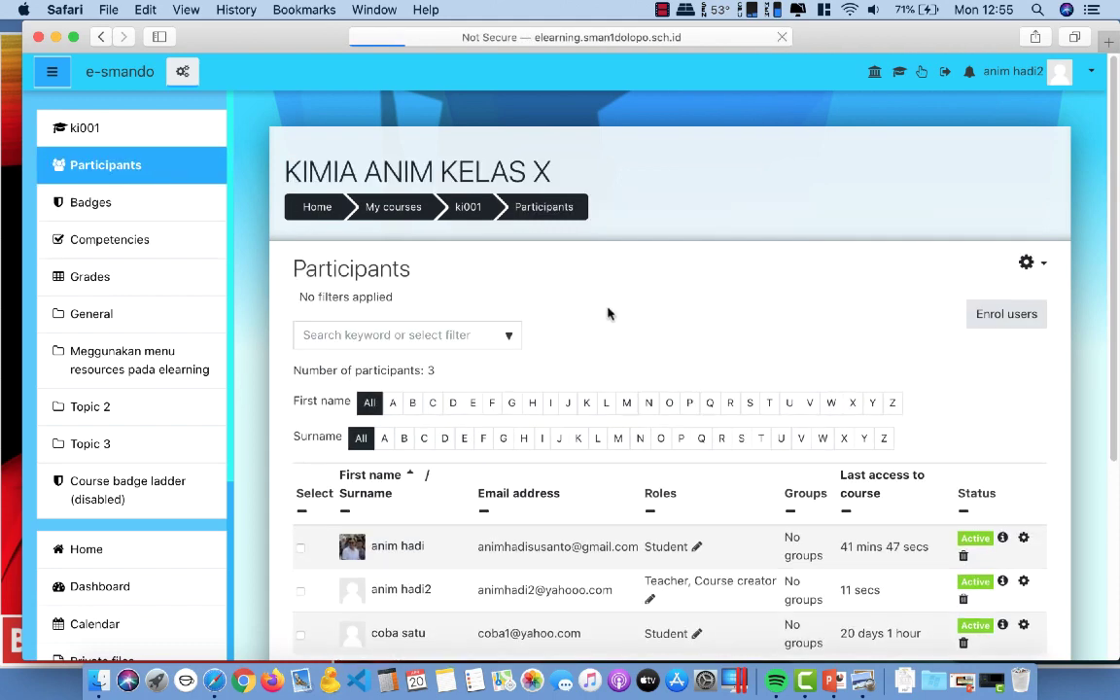
pyautogui.scroll(-5, 609, 312)
pyautogui.scroll(1, 549, 282)
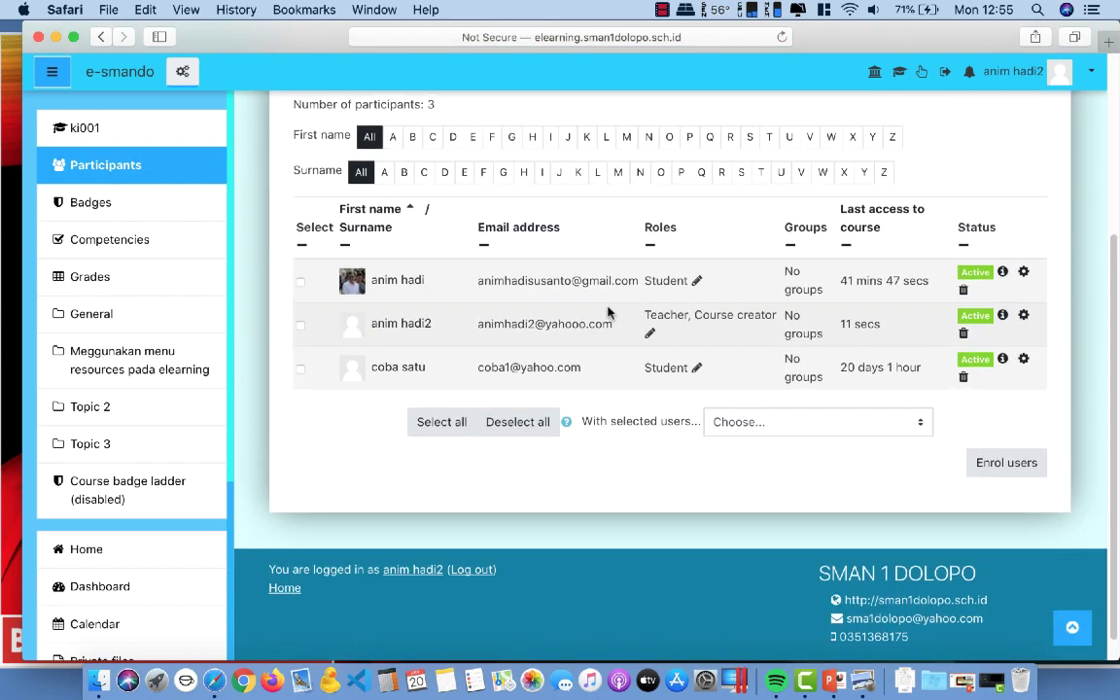
pyautogui.click(396, 367)
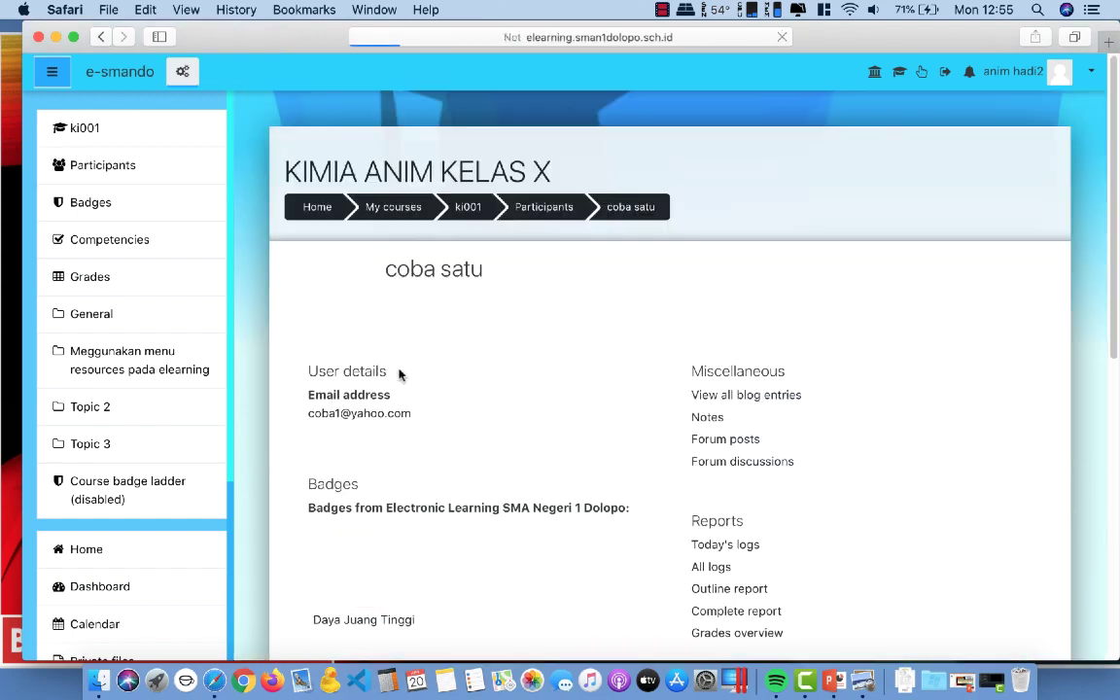
pyautogui.scroll(-3, 512, 374)
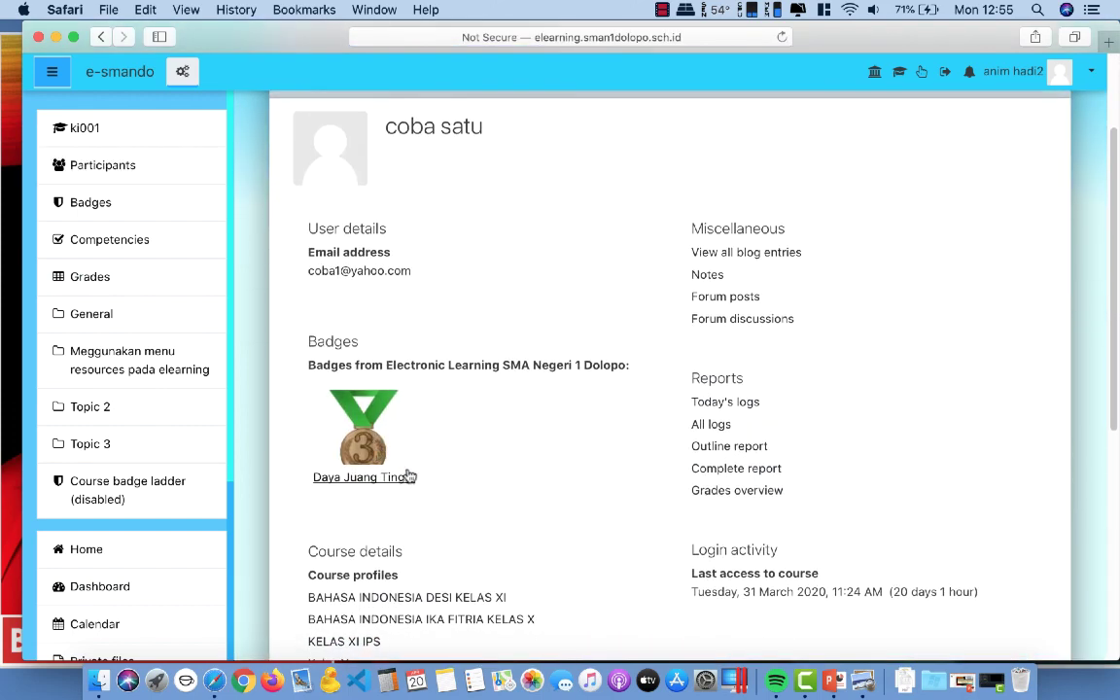
pyautogui.scroll(-2, 416, 466)
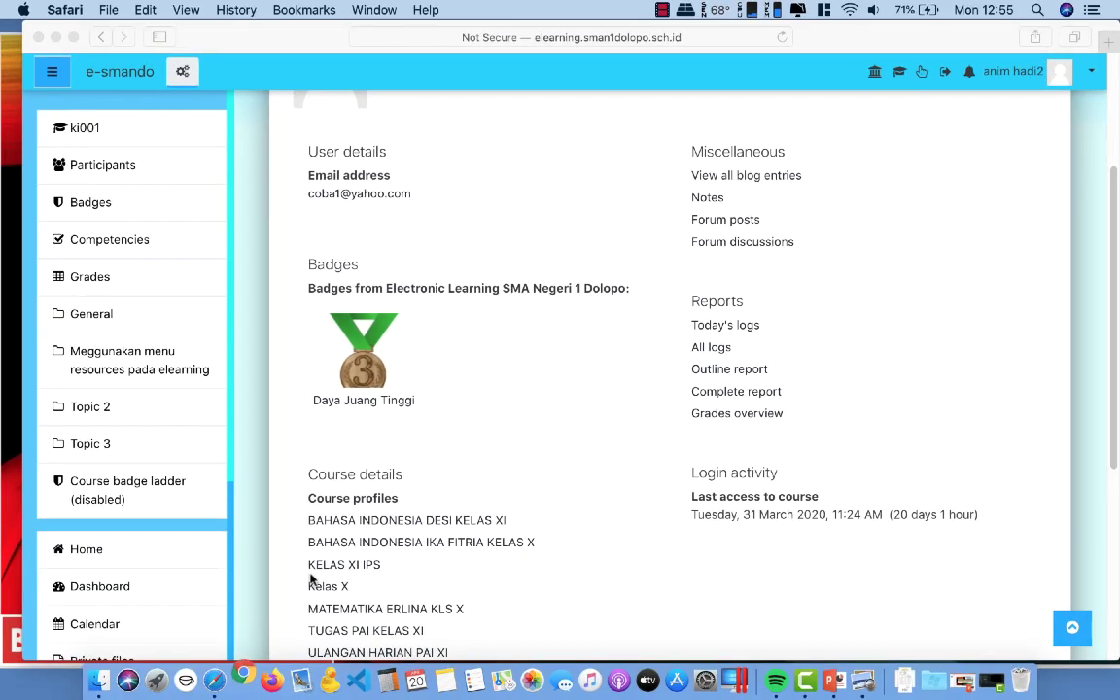
# Switch to Chrome and open the e-learning site at elearning.sman1dolopo.sch.id:5060.
pyautogui.press('super+Tab')
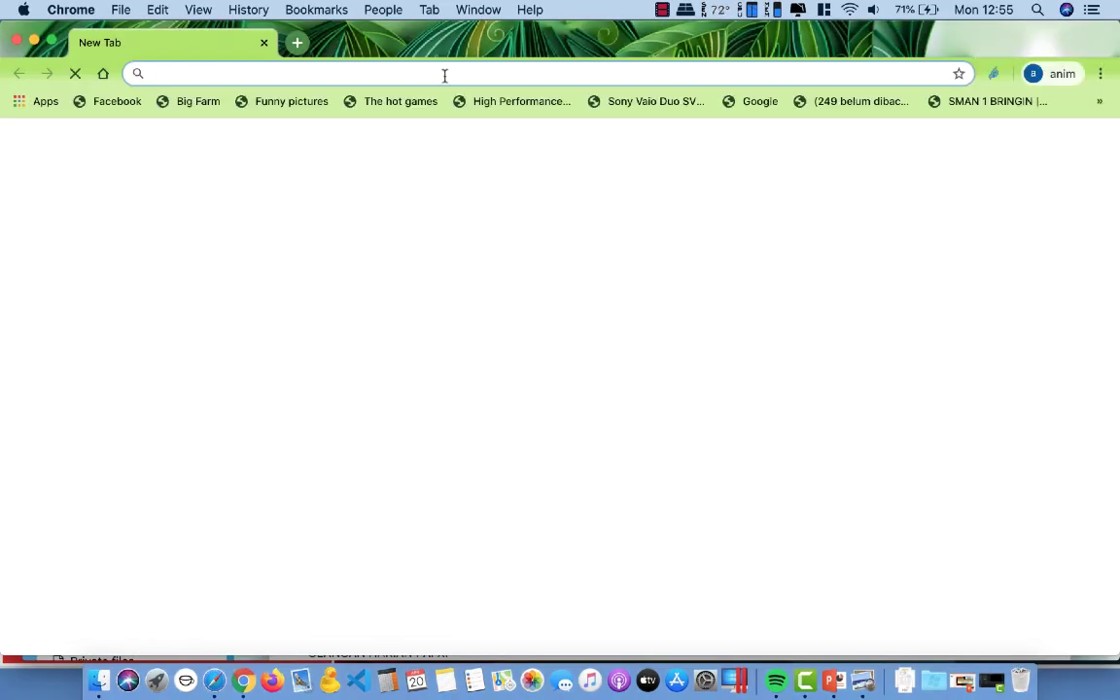
pyautogui.write('e')
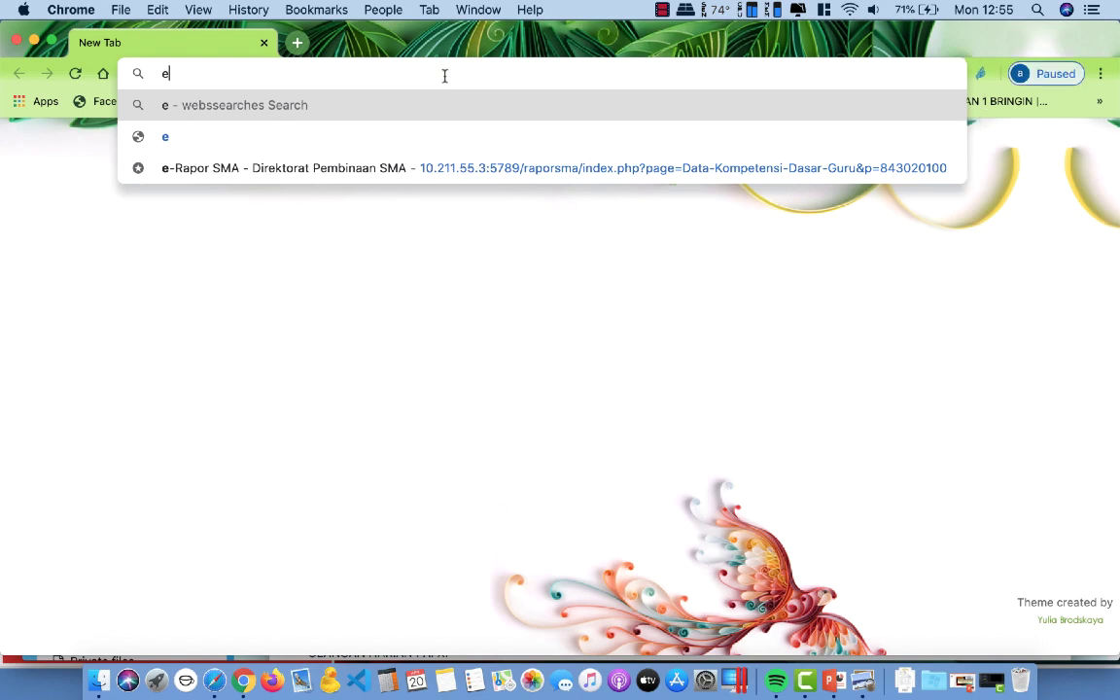
pyautogui.write('l')
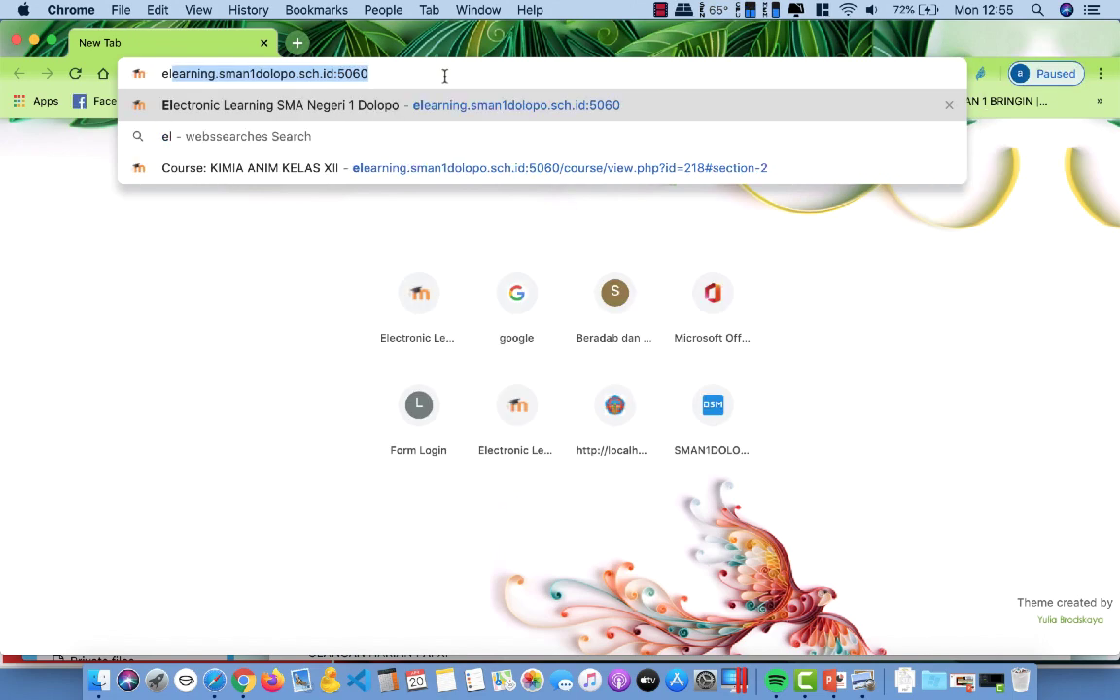
pyautogui.press('Return')
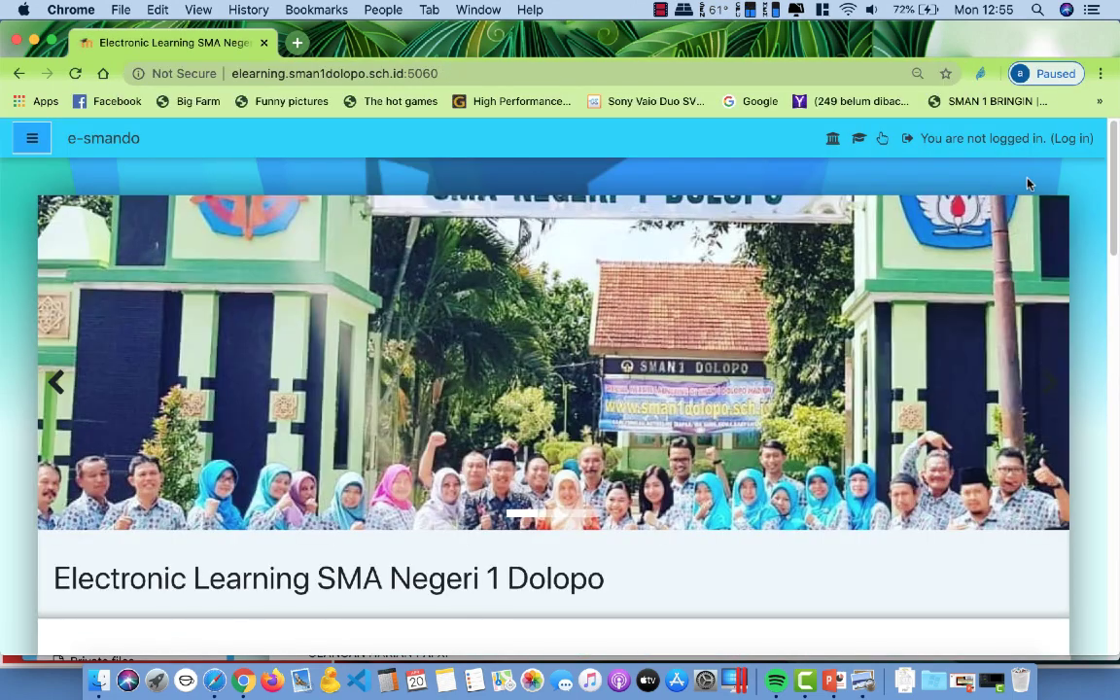
# Log in to the e-learning site with the test student's saved username and password.
pyautogui.click(1072, 140)
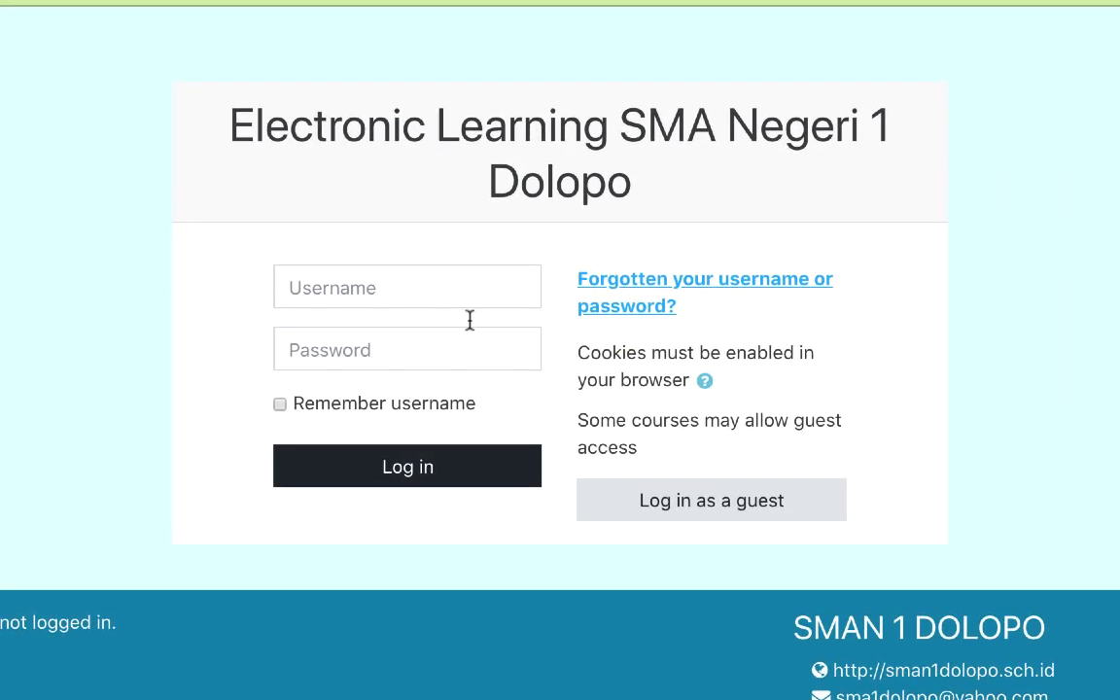
pyautogui.click(426, 315)
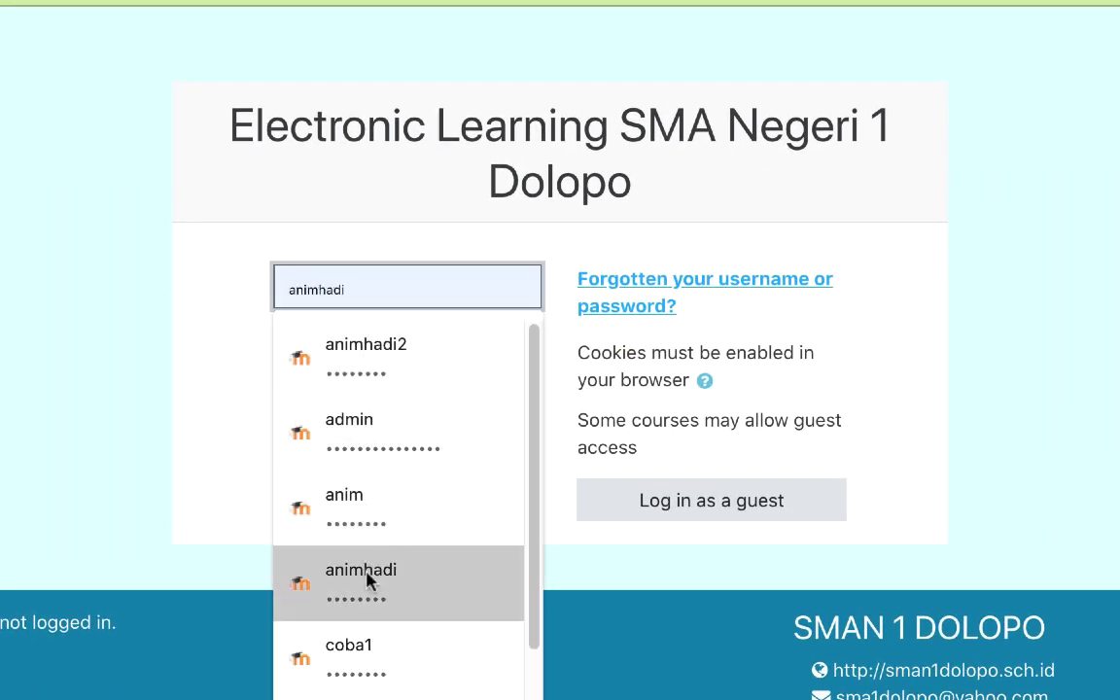
pyautogui.click(373, 671)
pyautogui.click(409, 480)
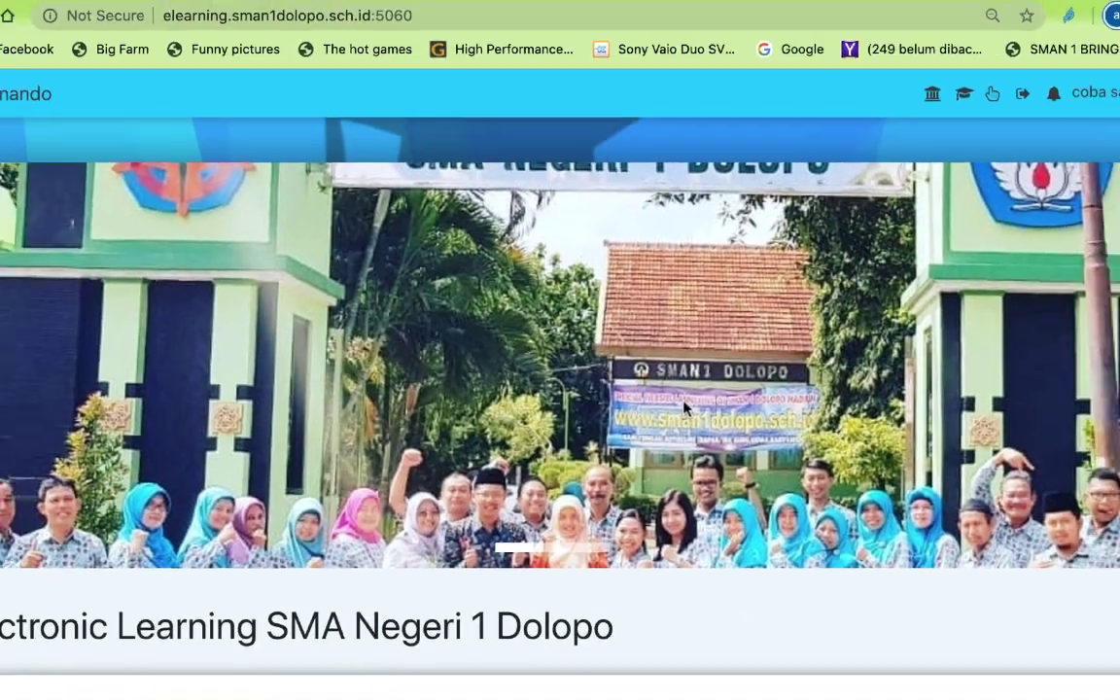
# Open the logged-in student's own profile and check the badges section for the Daya Juang Tinggi badge.
pyautogui.scroll(-10, 661, 397)
pyautogui.scroll(15, 662, 392)
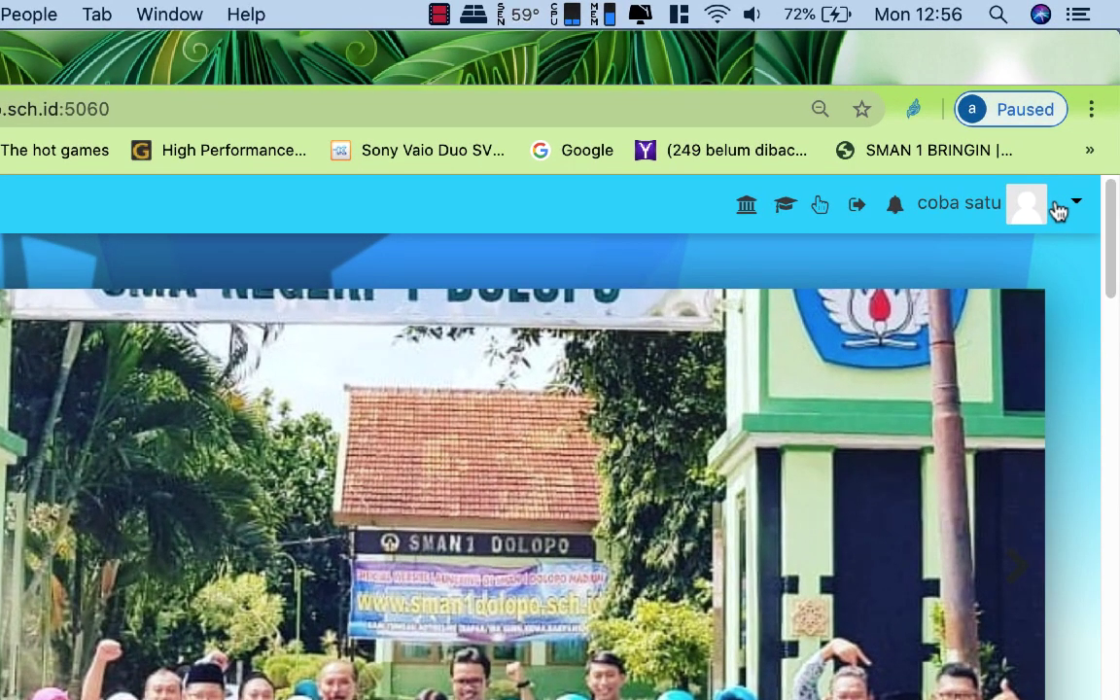
pyautogui.click(1058, 209)
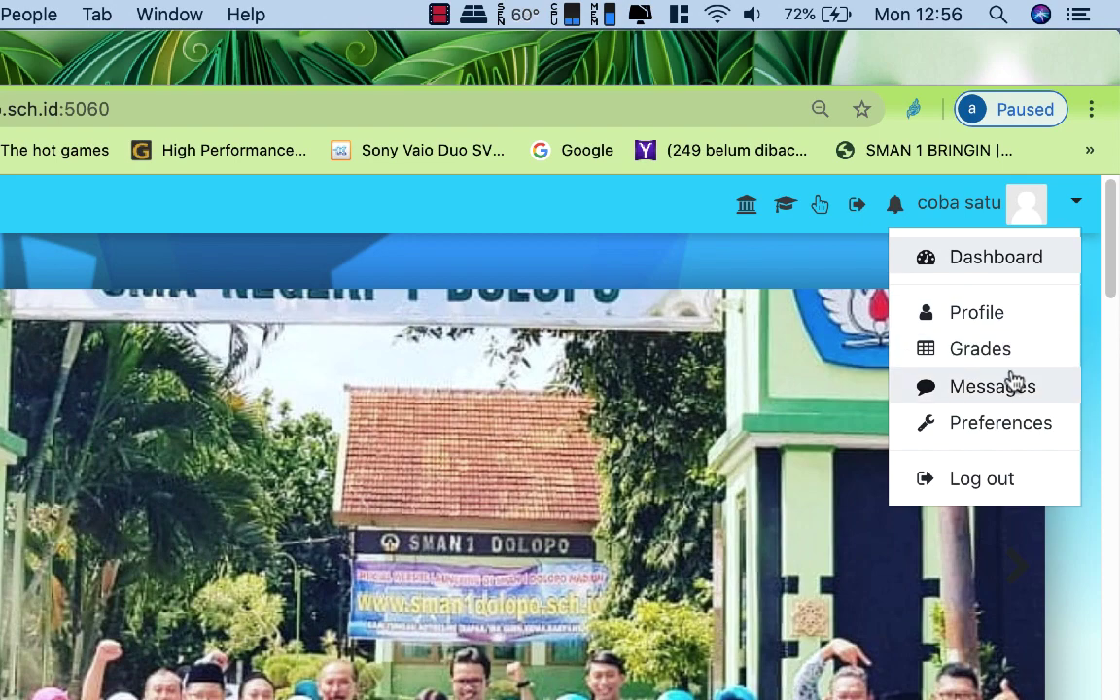
pyautogui.click(992, 318)
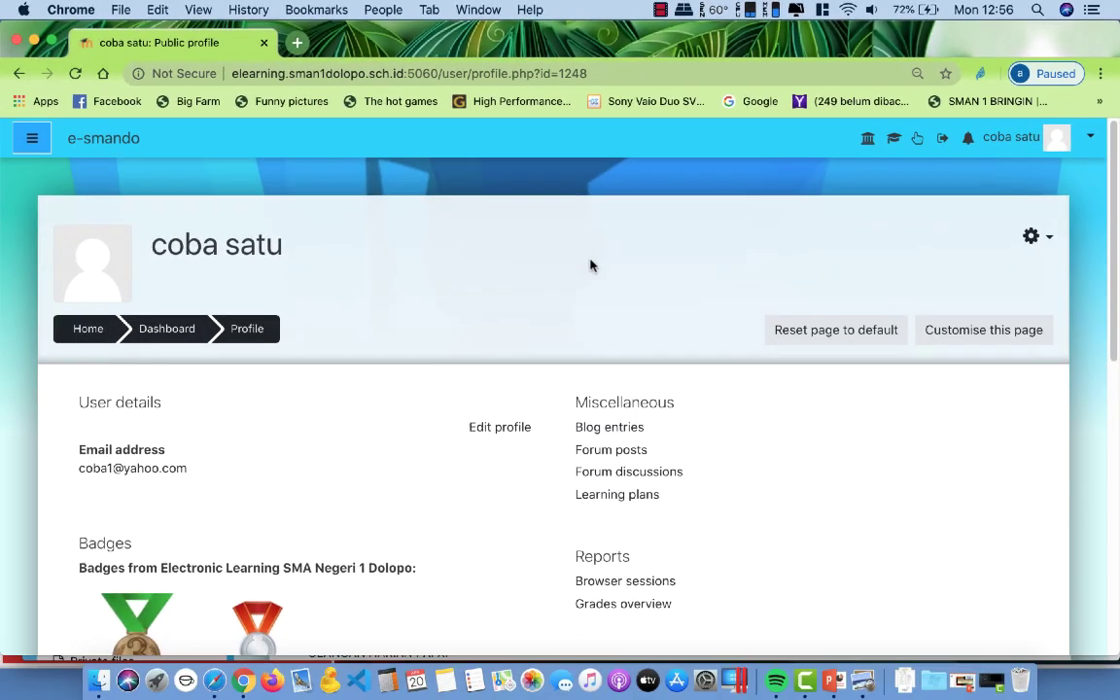
pyautogui.scroll(-5, 508, 293)
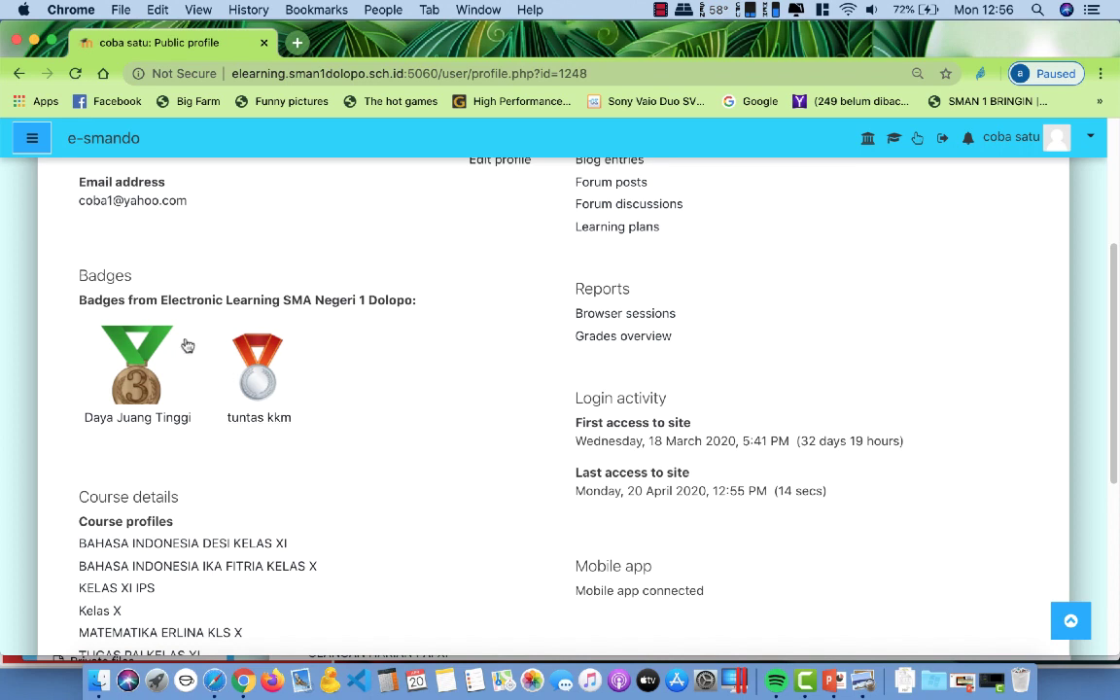
pyautogui.scroll(-2, 416, 380)
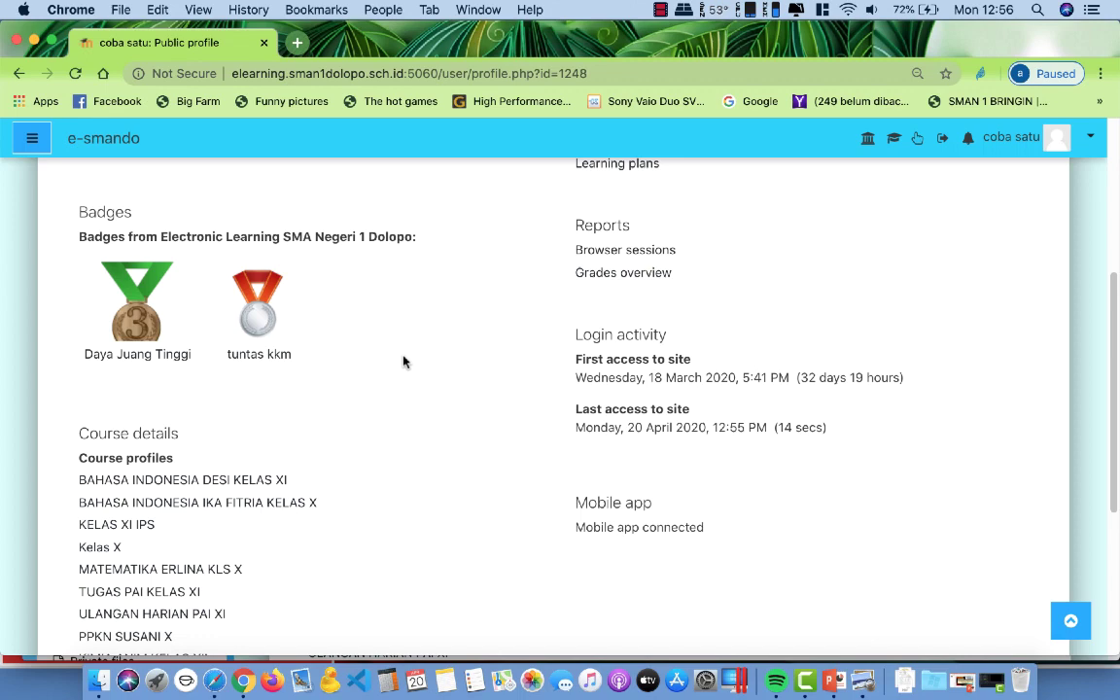
pyautogui.scroll(3, 435, 325)
pyautogui.scroll(4, 435, 325)
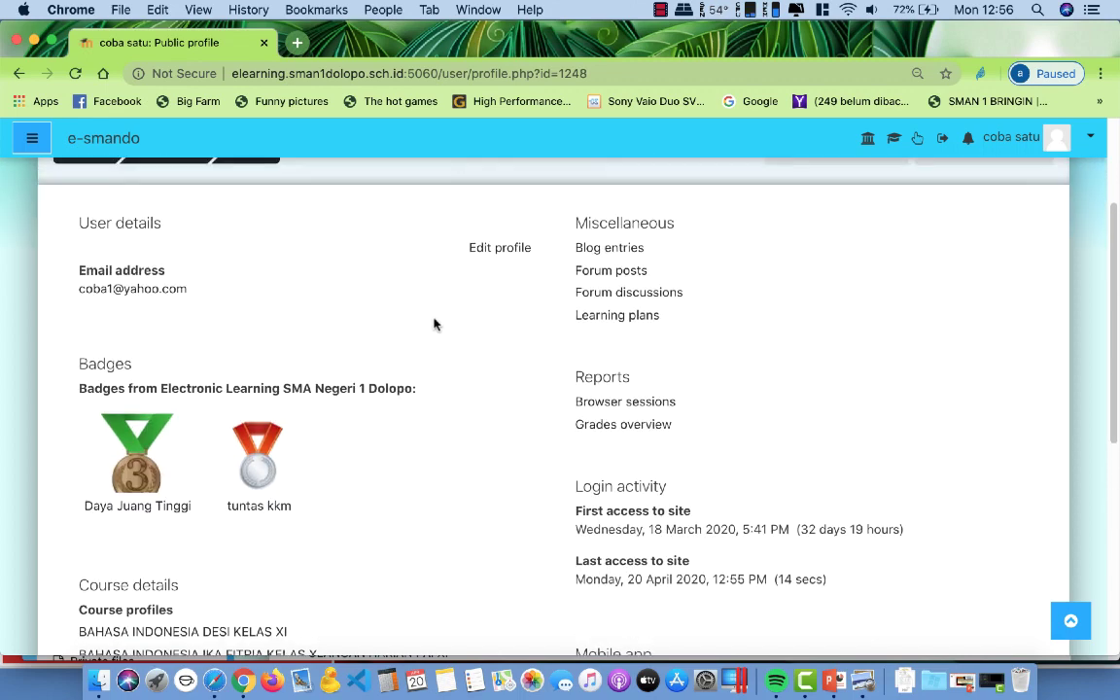